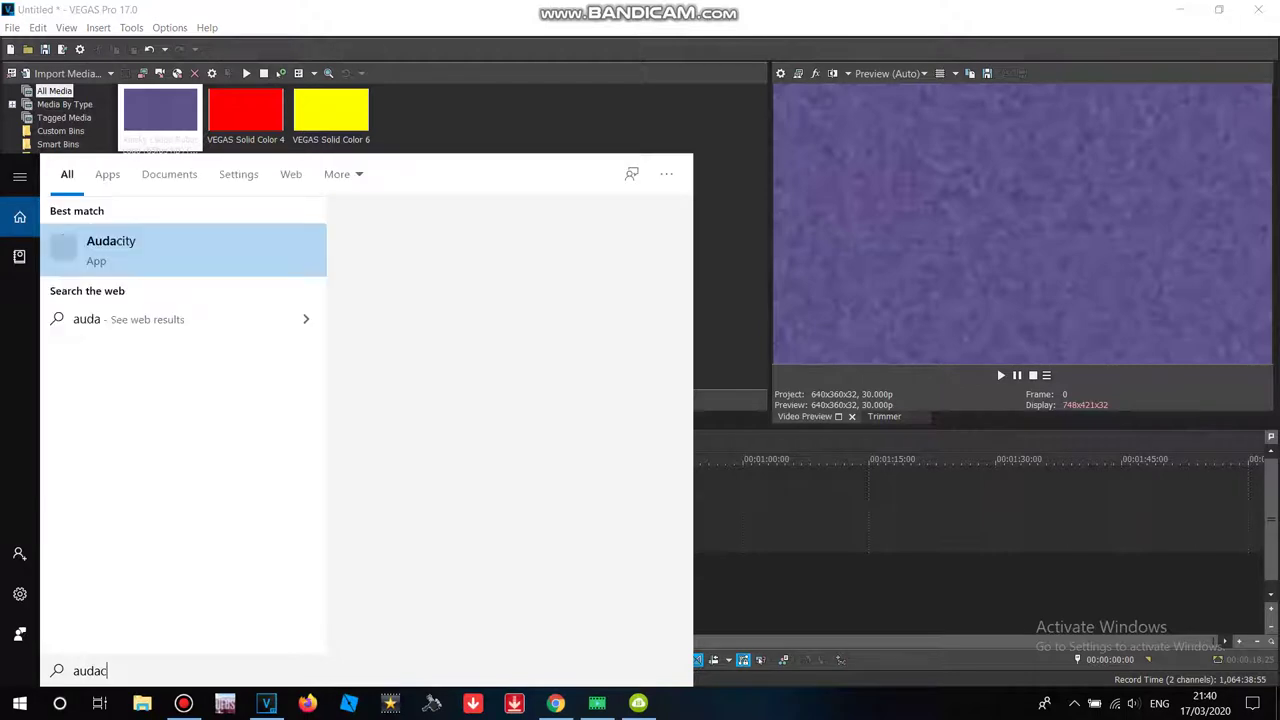
Launch Audacity, and insert a new video track and a new audio track in the VEGAS Pro project
left_click(395, 376)
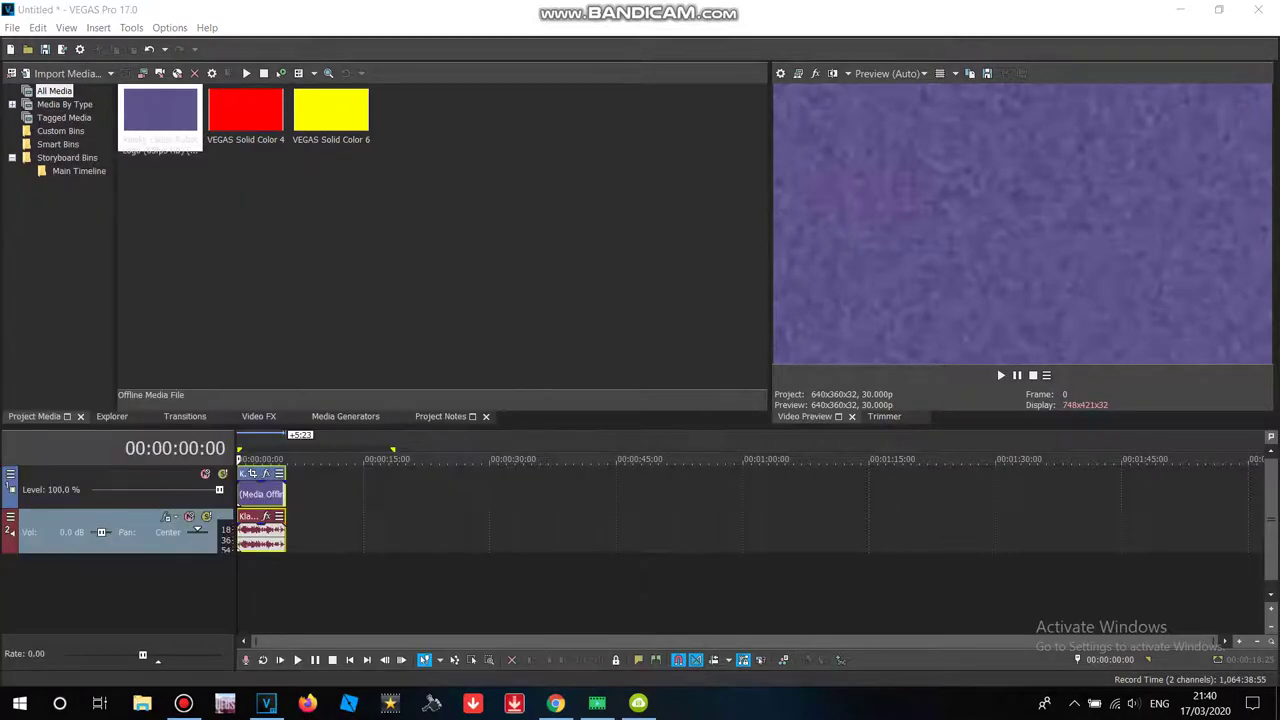
scroll(618, 508, "up", 10)
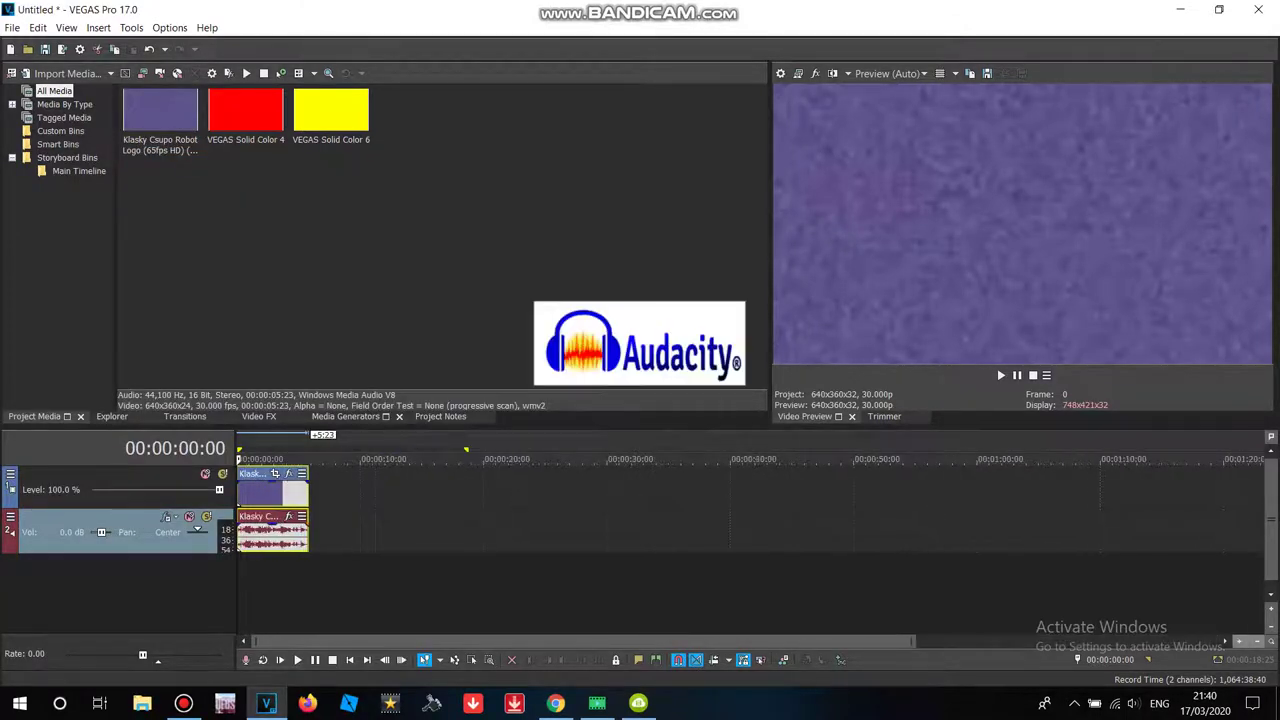
right_click(878, 472)
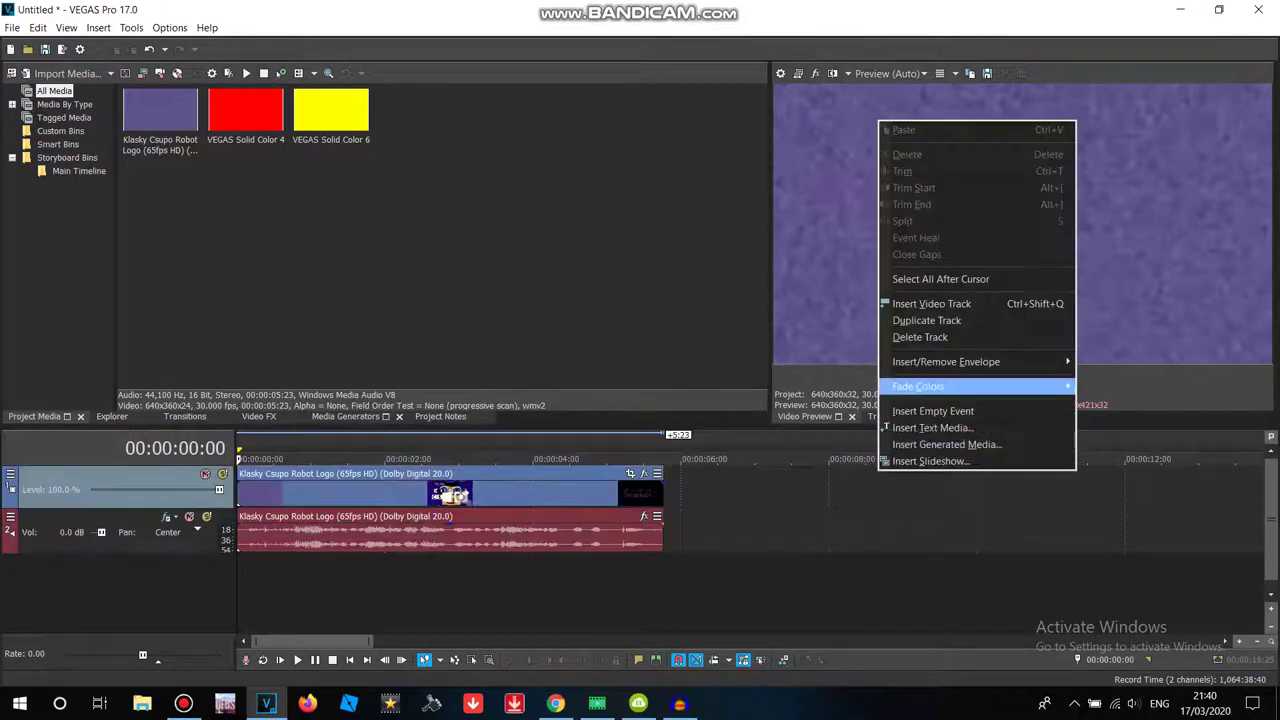
left_click(960, 303)
right_click(693, 580)
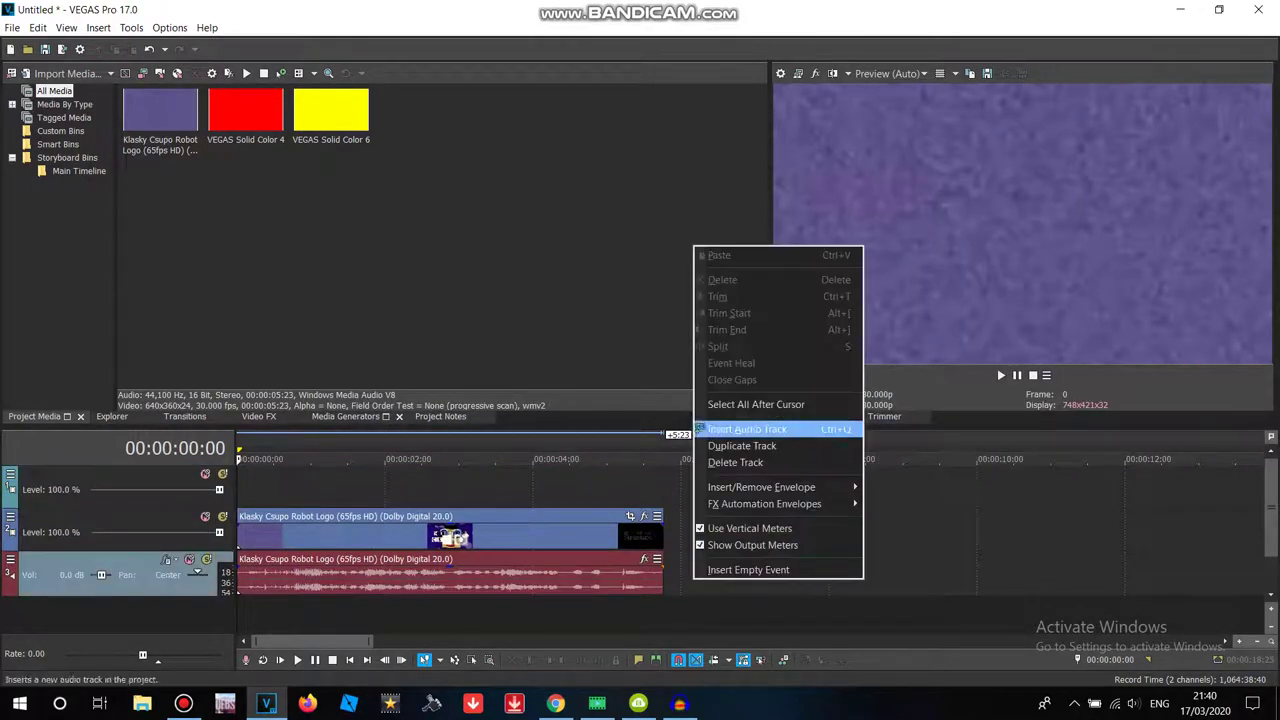
left_click(740, 461)
Switch to Audacity and open the audio file "Klasky Csupo Robot Logo 65fps HD Dolby Digital 200" from the Downloads folder
left_click(680, 703)
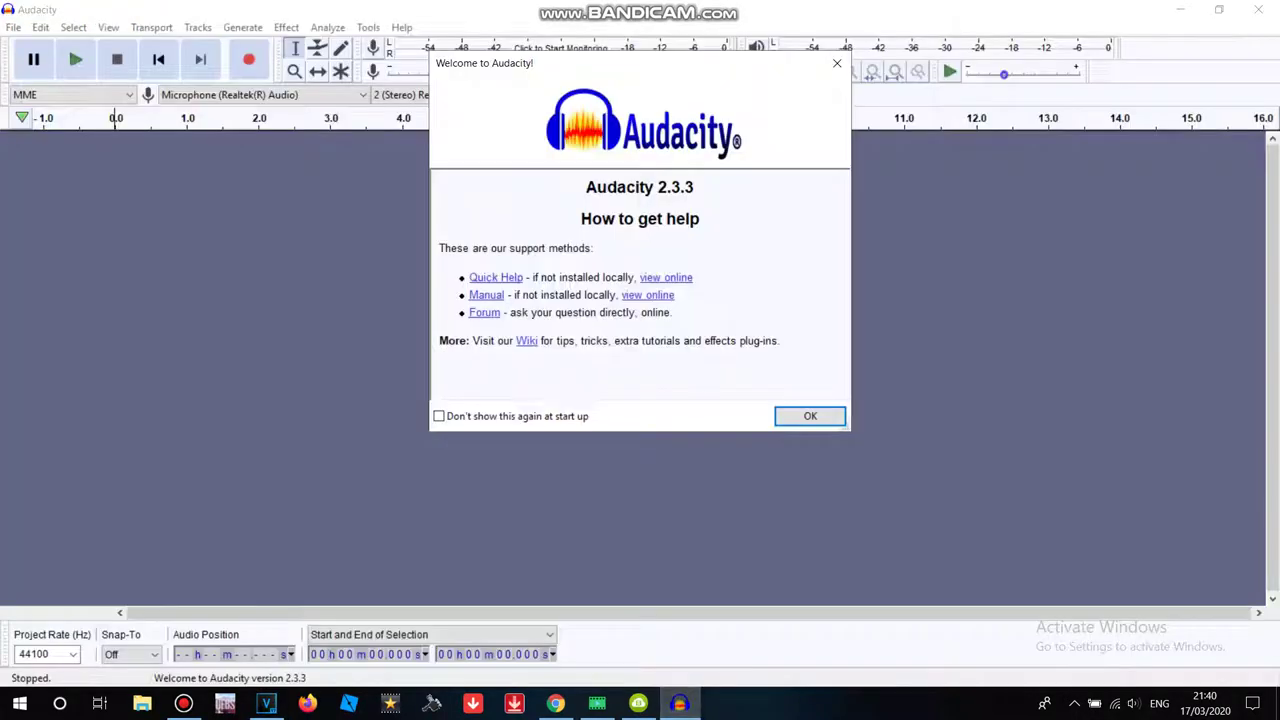
left_click(837, 63)
left_click(13, 27)
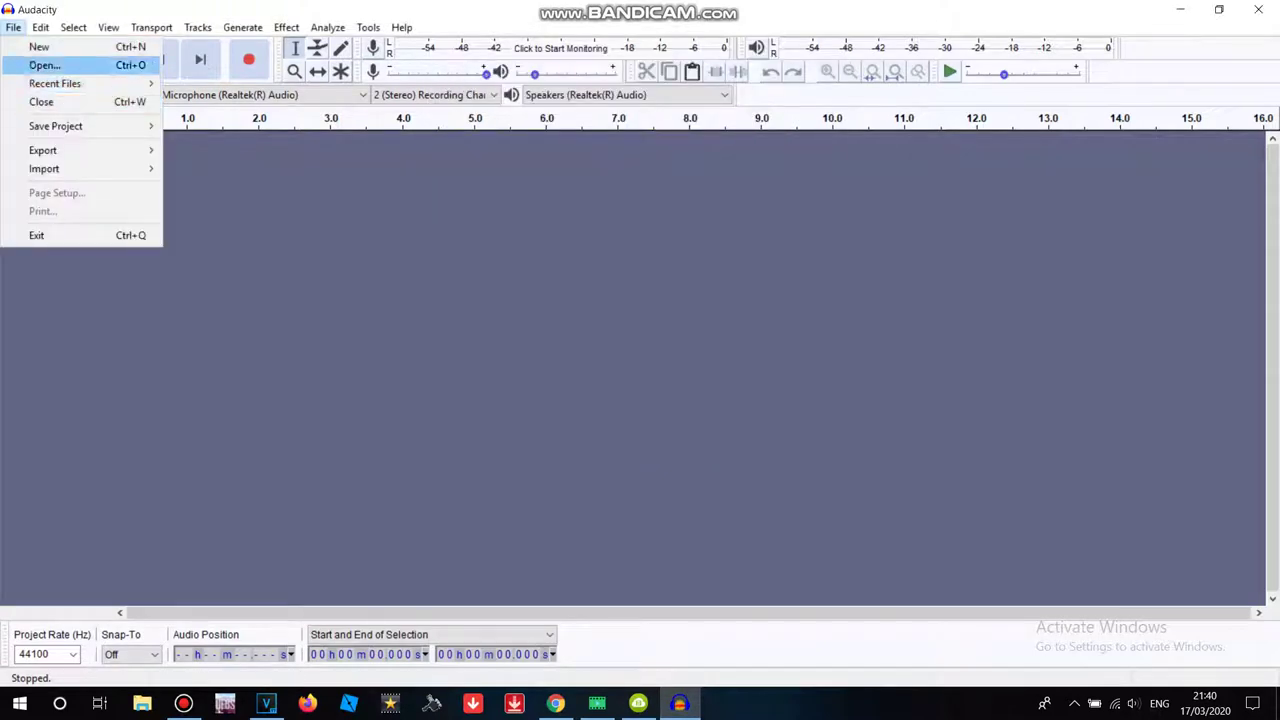
left_click(44, 65)
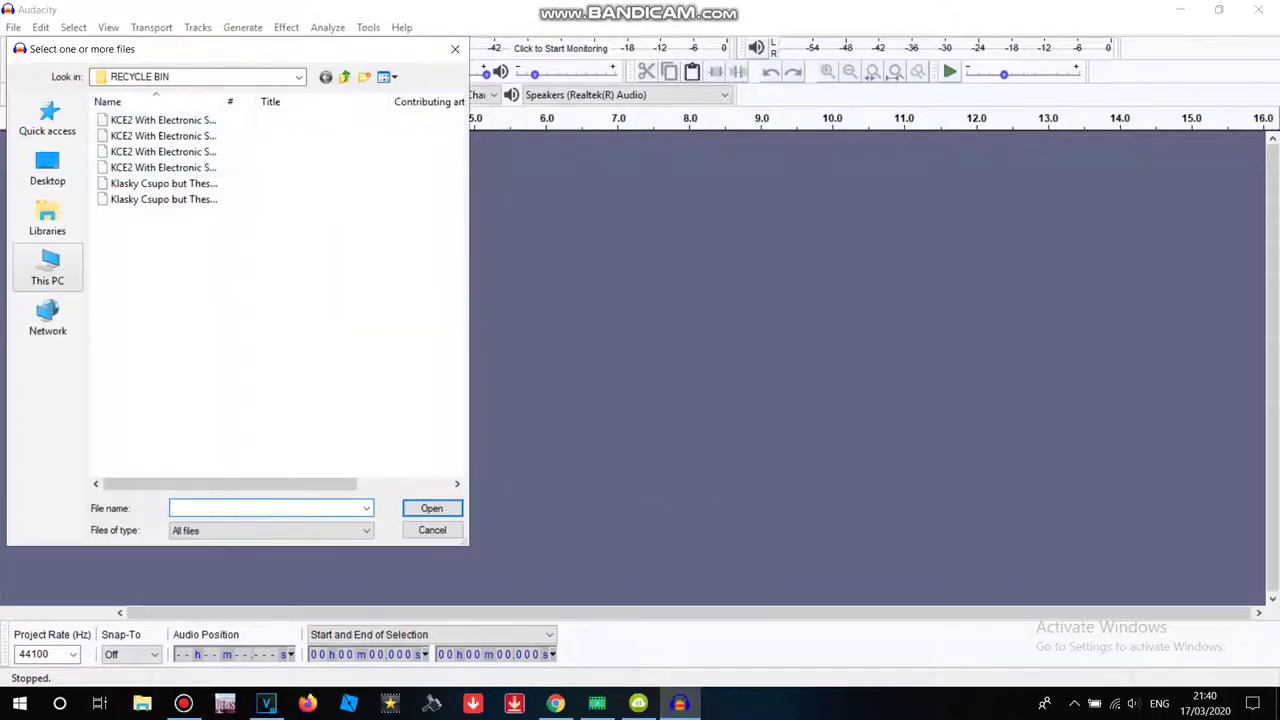
left_click(48, 215)
left_click(48, 265)
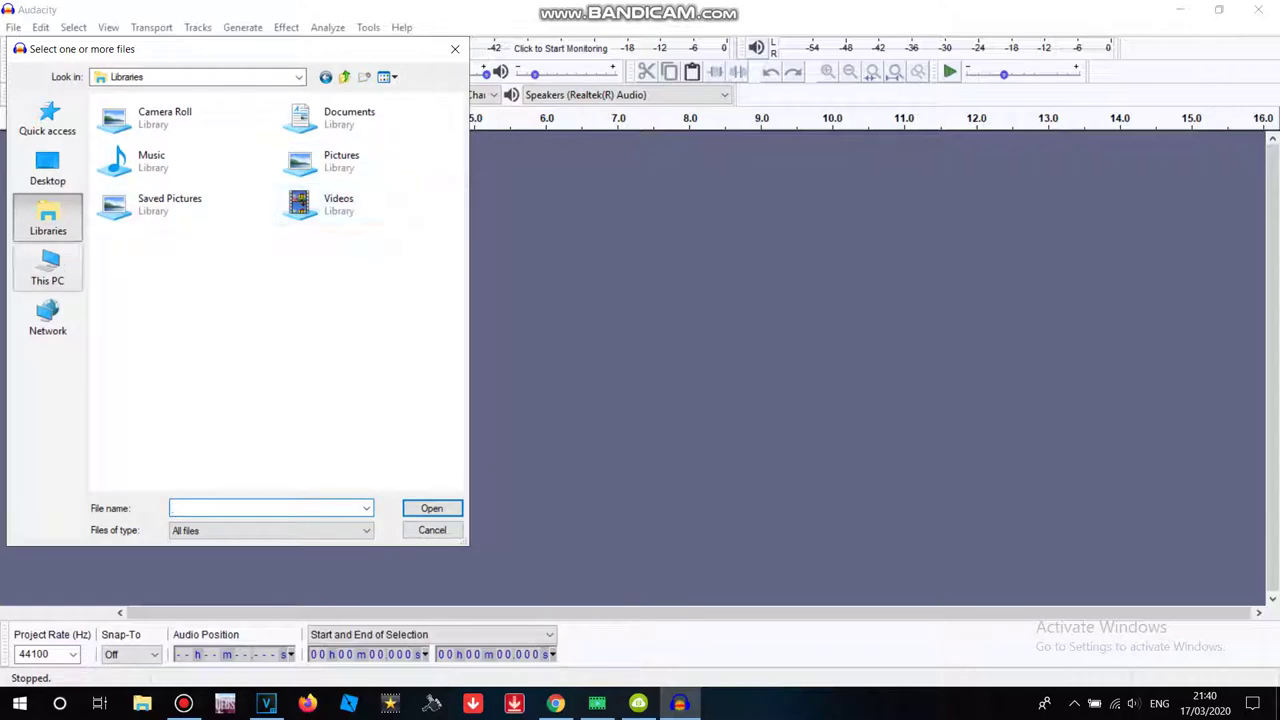
double_click(164, 260)
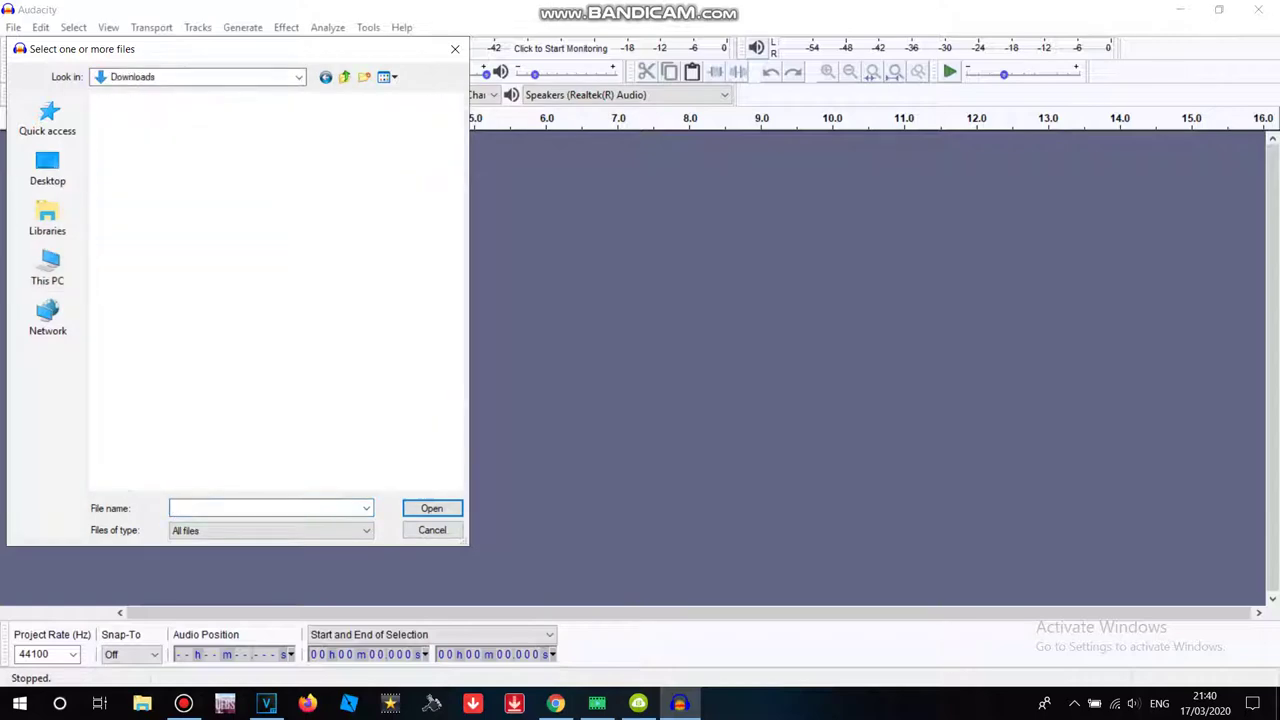
scroll(270, 290, "down", 3)
scroll(267, 291, "down", 10)
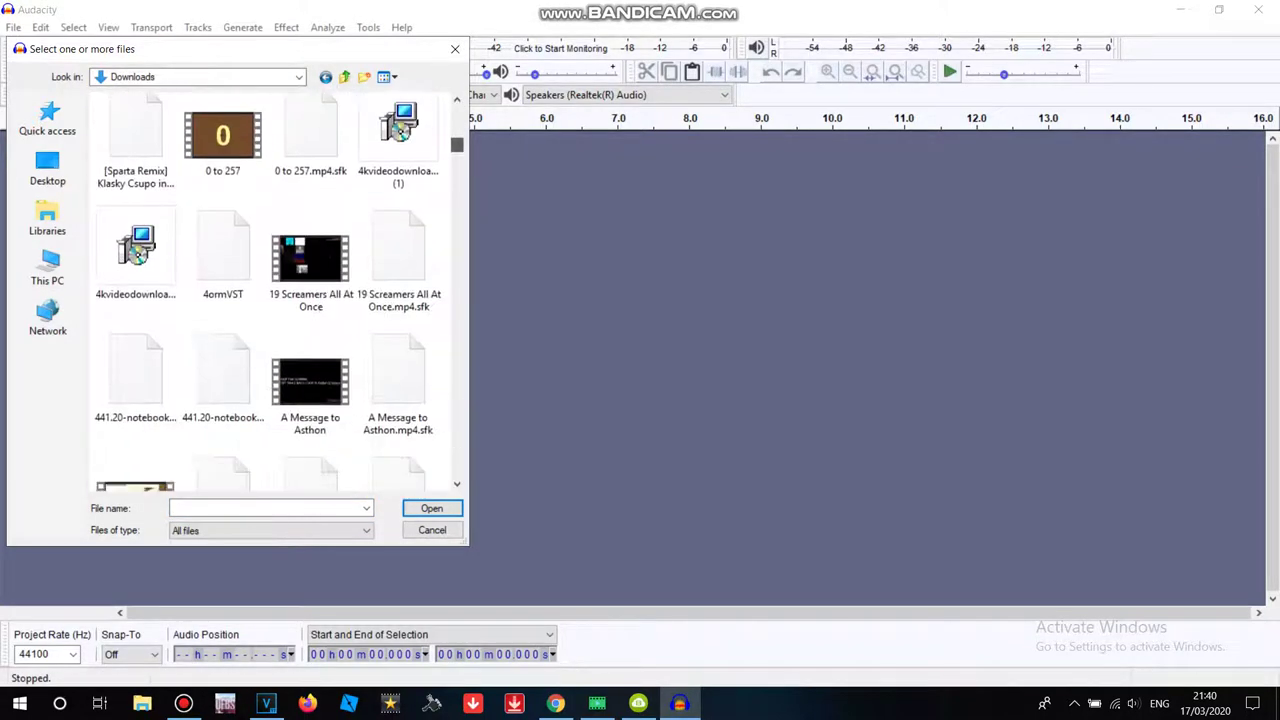
scroll(270, 290, "down", 20)
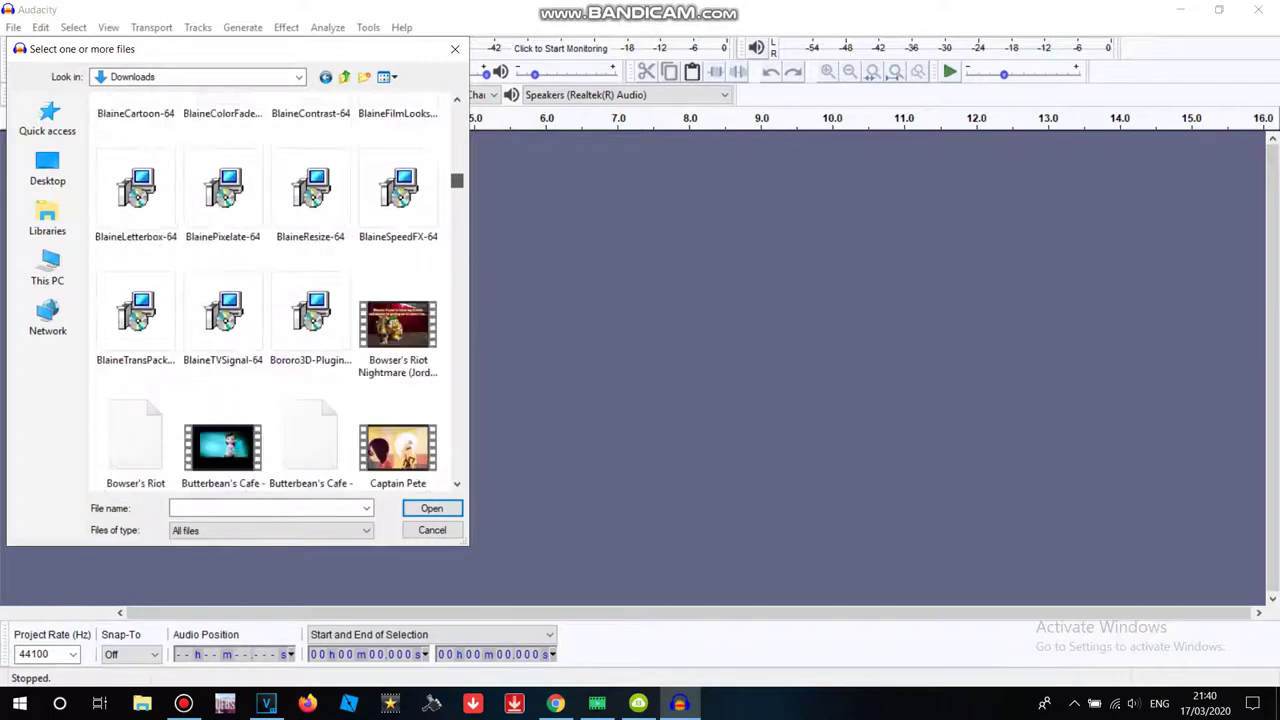
scroll(270, 290, "down", 20)
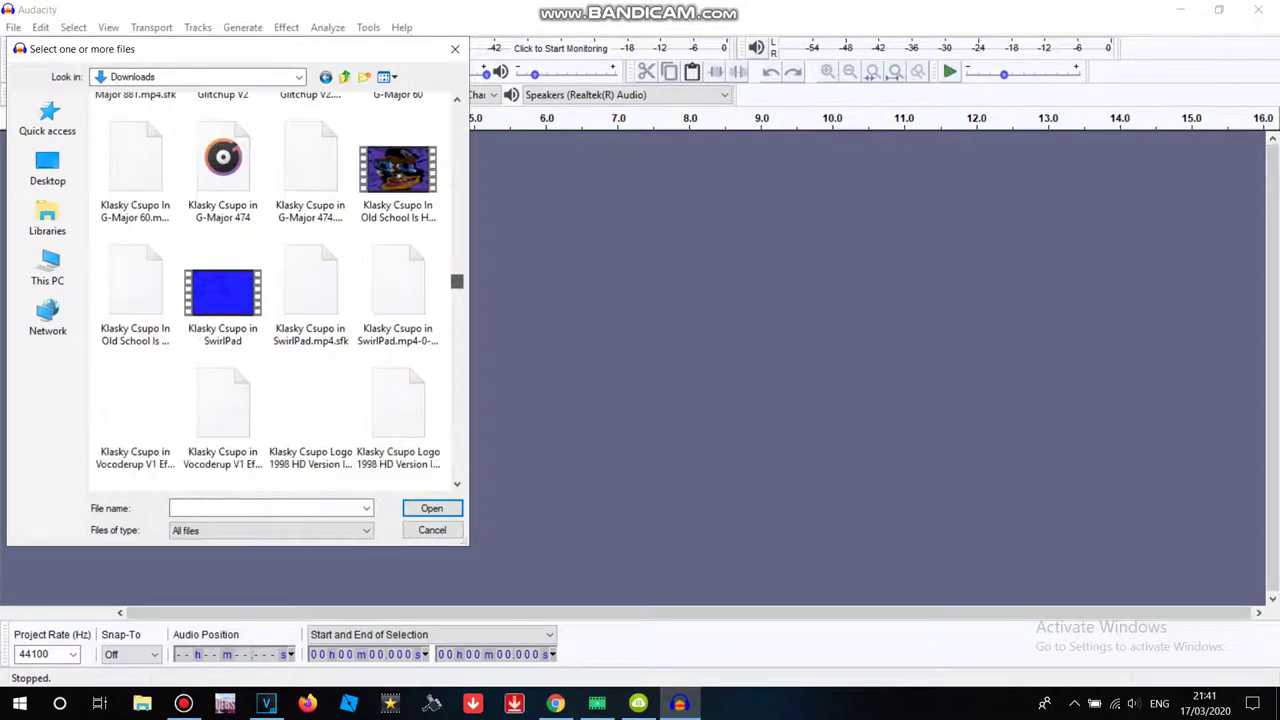
scroll(280, 292, "down", 5)
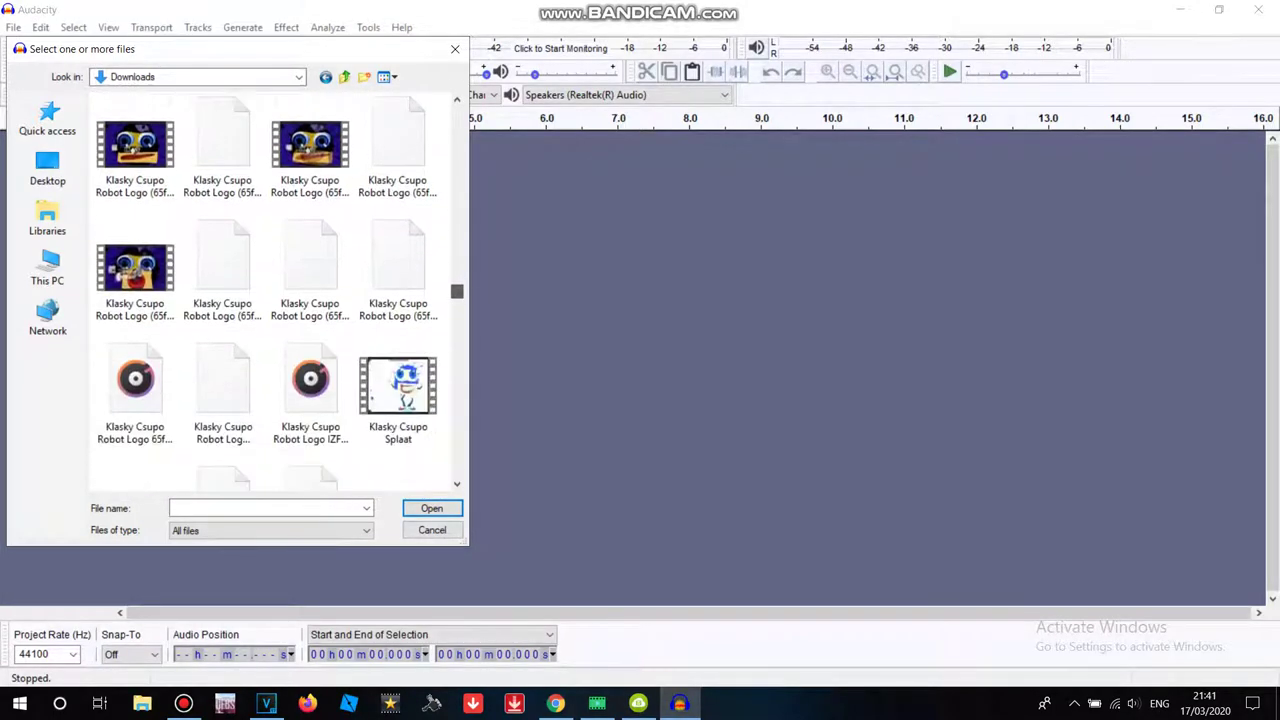
double_click(135, 318)
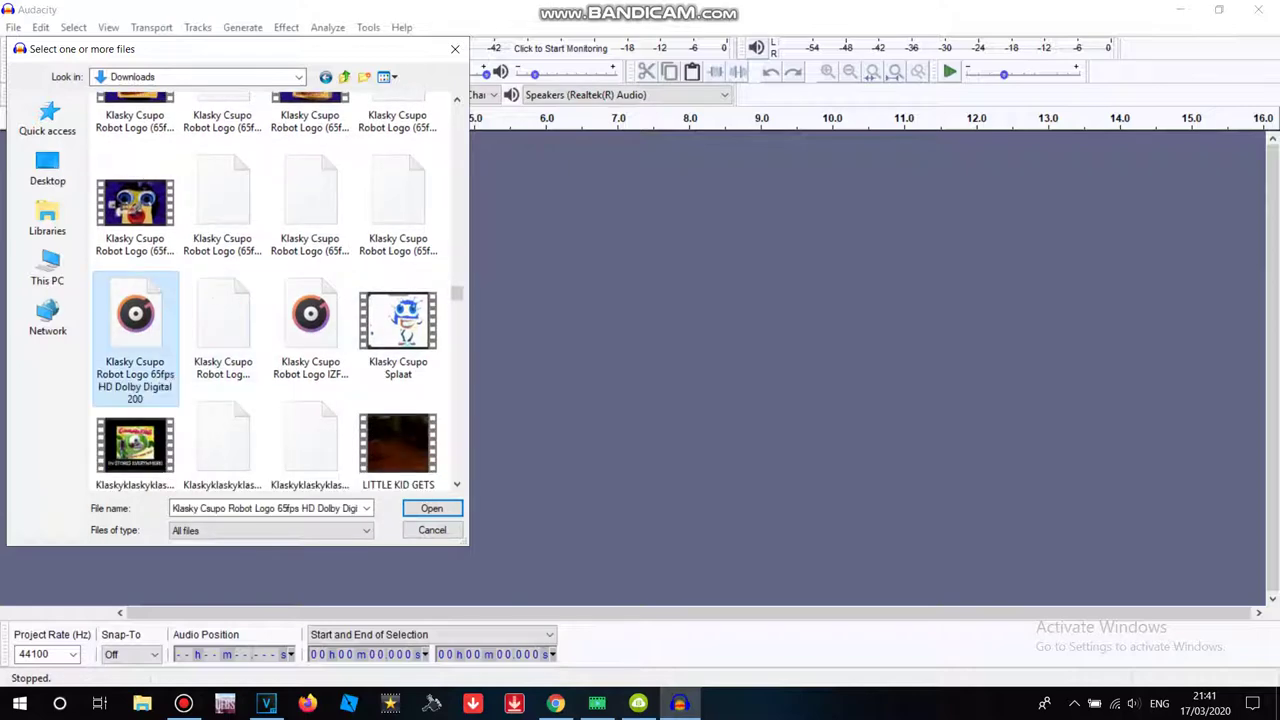
Select the entire imported audio and duplicate it until the project holds six identical stereo tracks
left_click(40, 27)
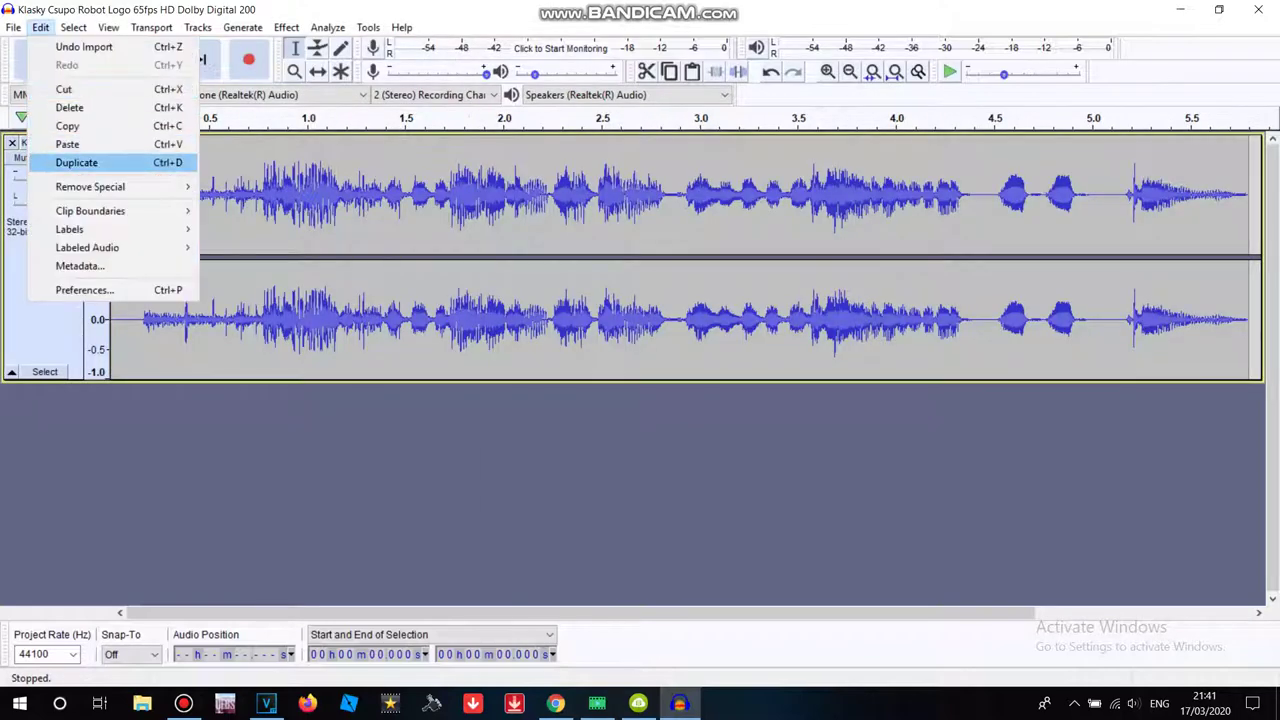
left_click(70, 163)
left_click(769, 374)
key("ctrl+a")
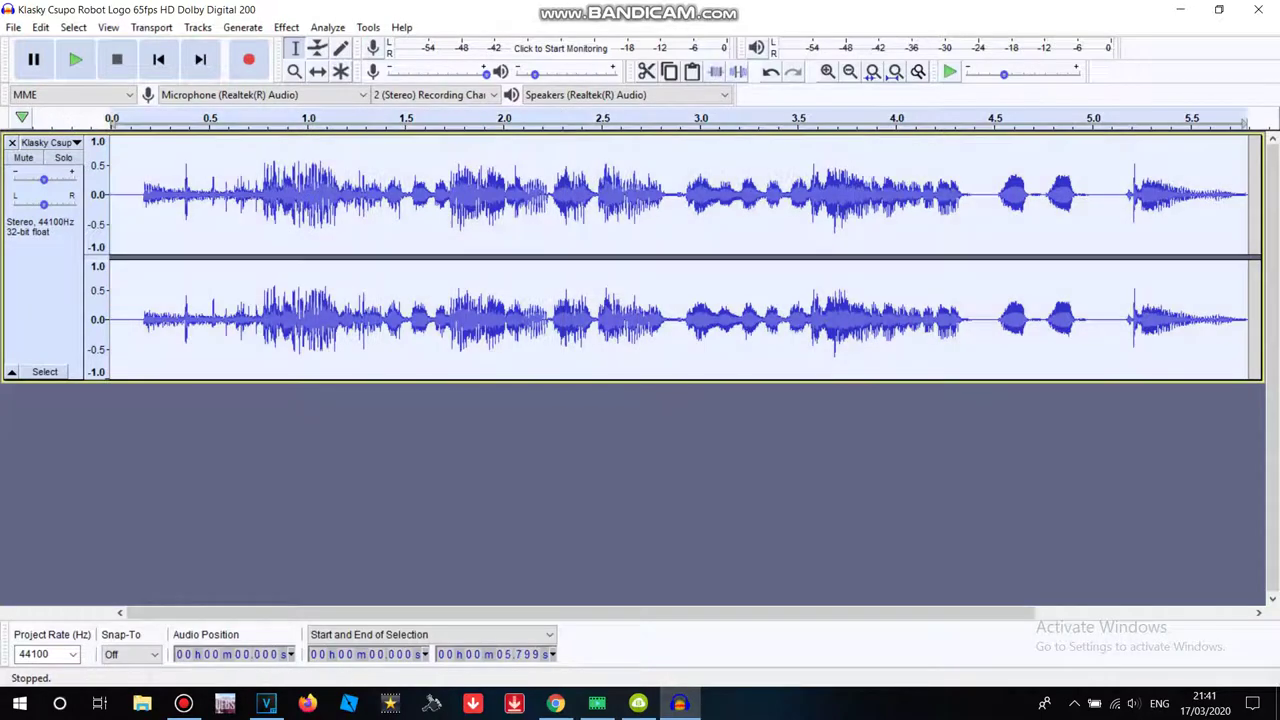
left_click(40, 27)
left_click(76, 162)
left_click(40, 27)
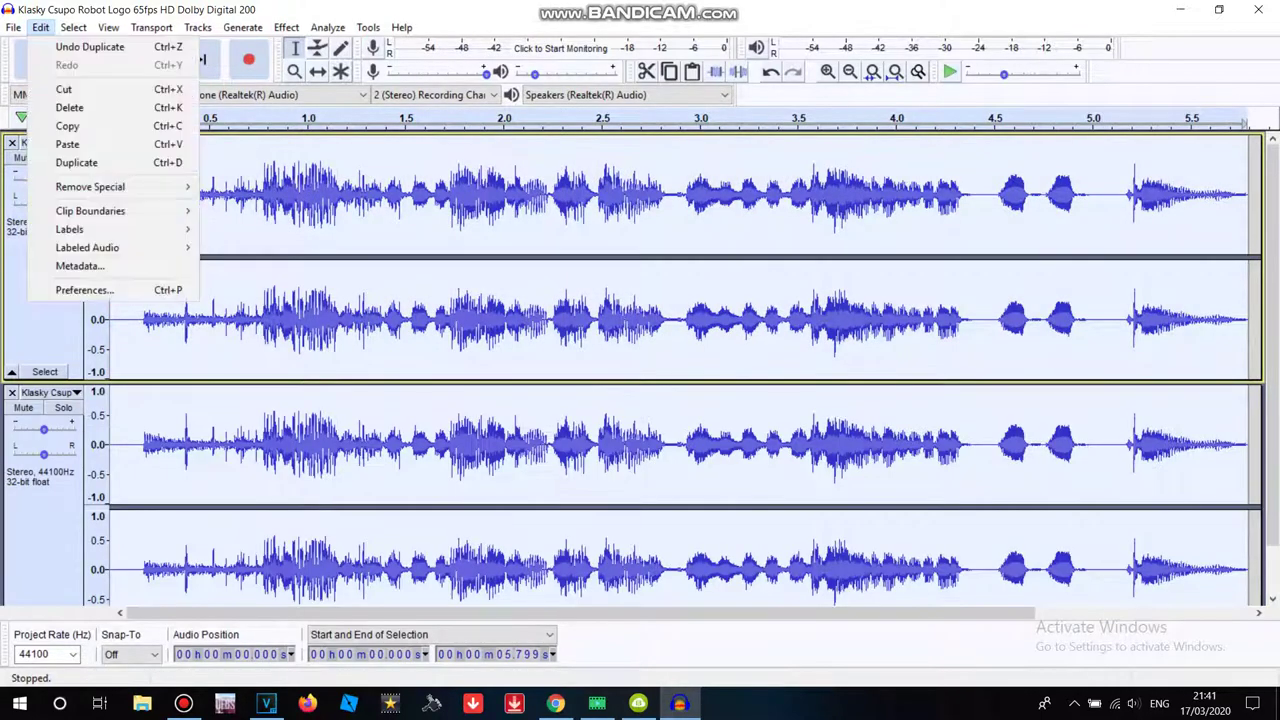
left_click(76, 162)
left_click(40, 27)
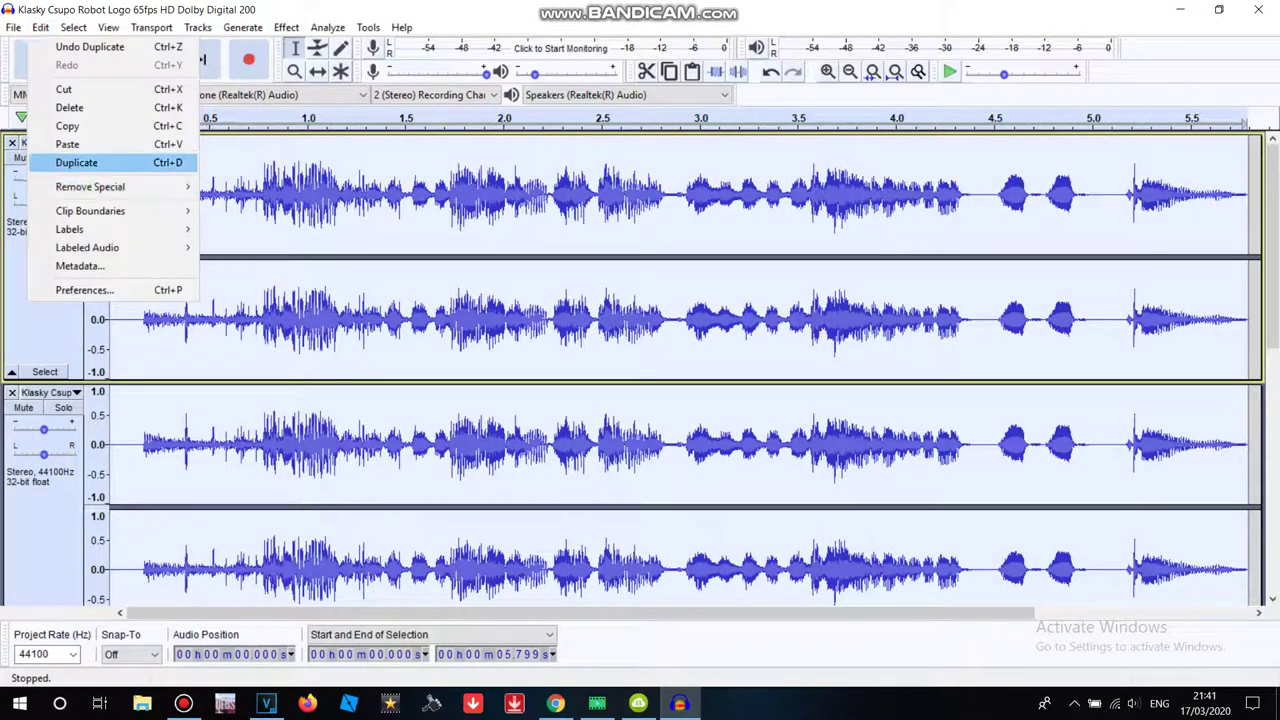
left_click(76, 162)
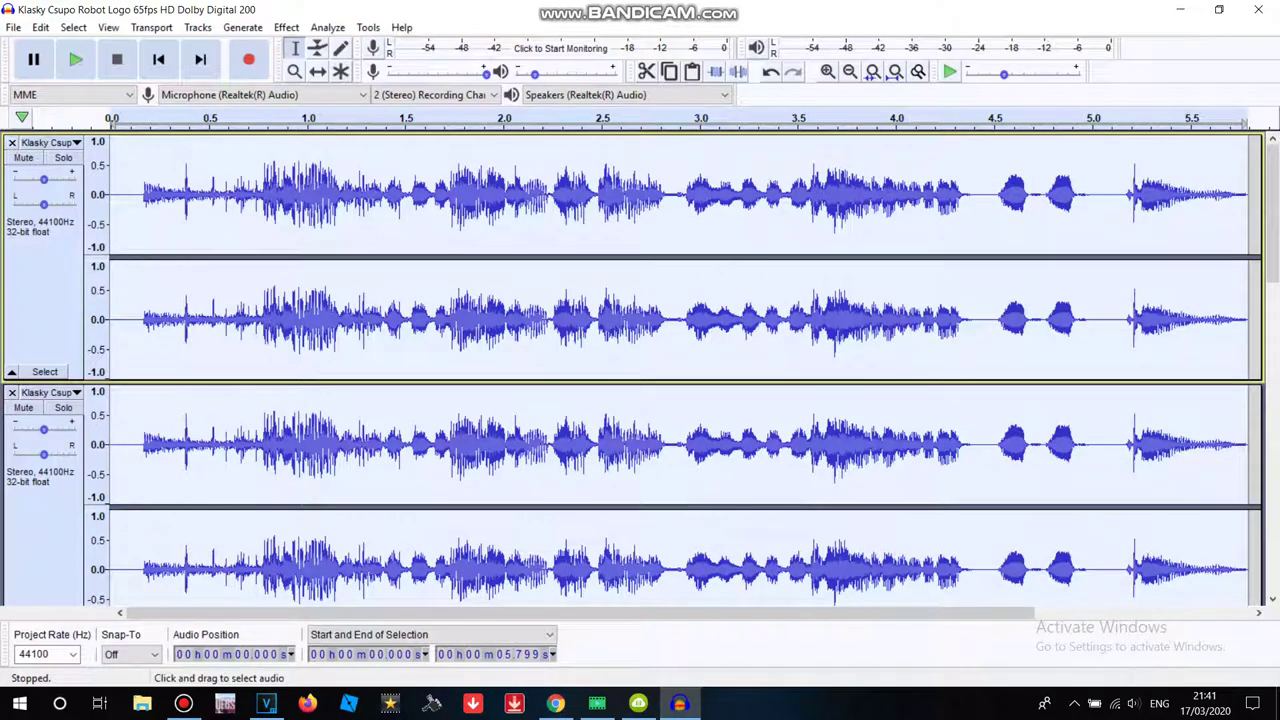
Shrink the height of all six tracks to the minimum so they fit together in the view
left_click(201, 215)
left_click_drag(203, 382, 203, 165)
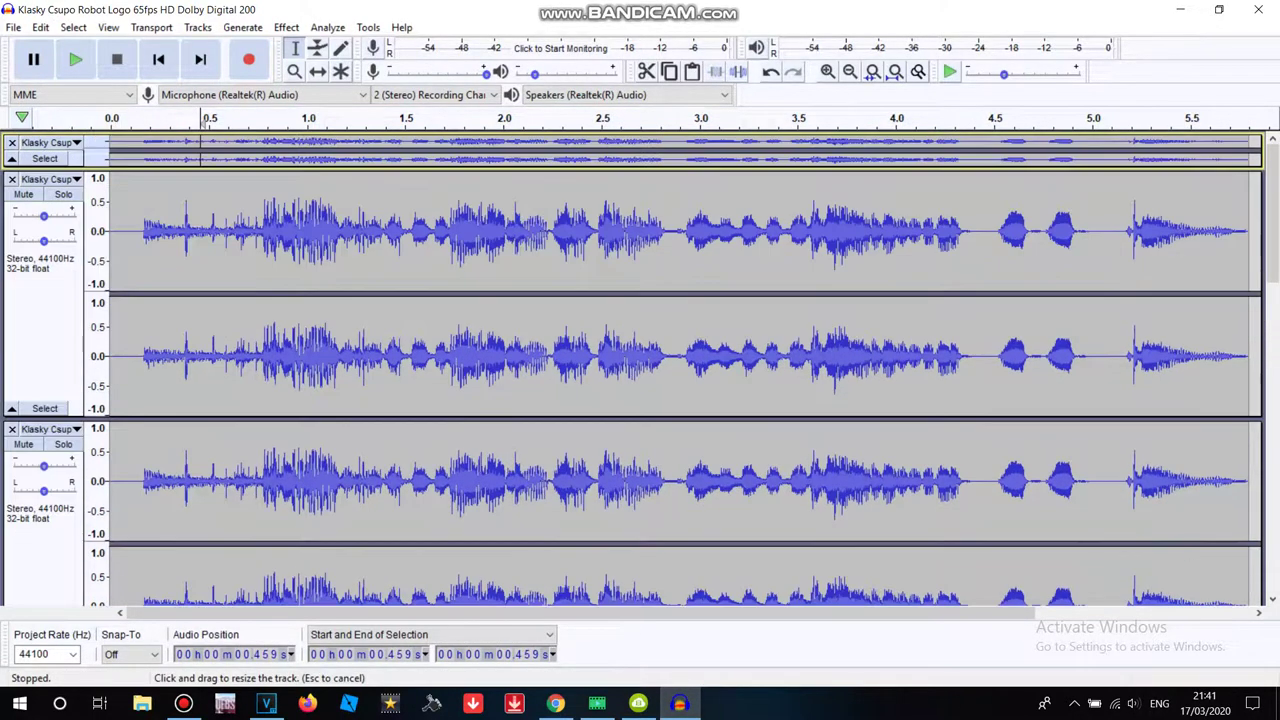
left_click_drag(203, 418, 203, 195)
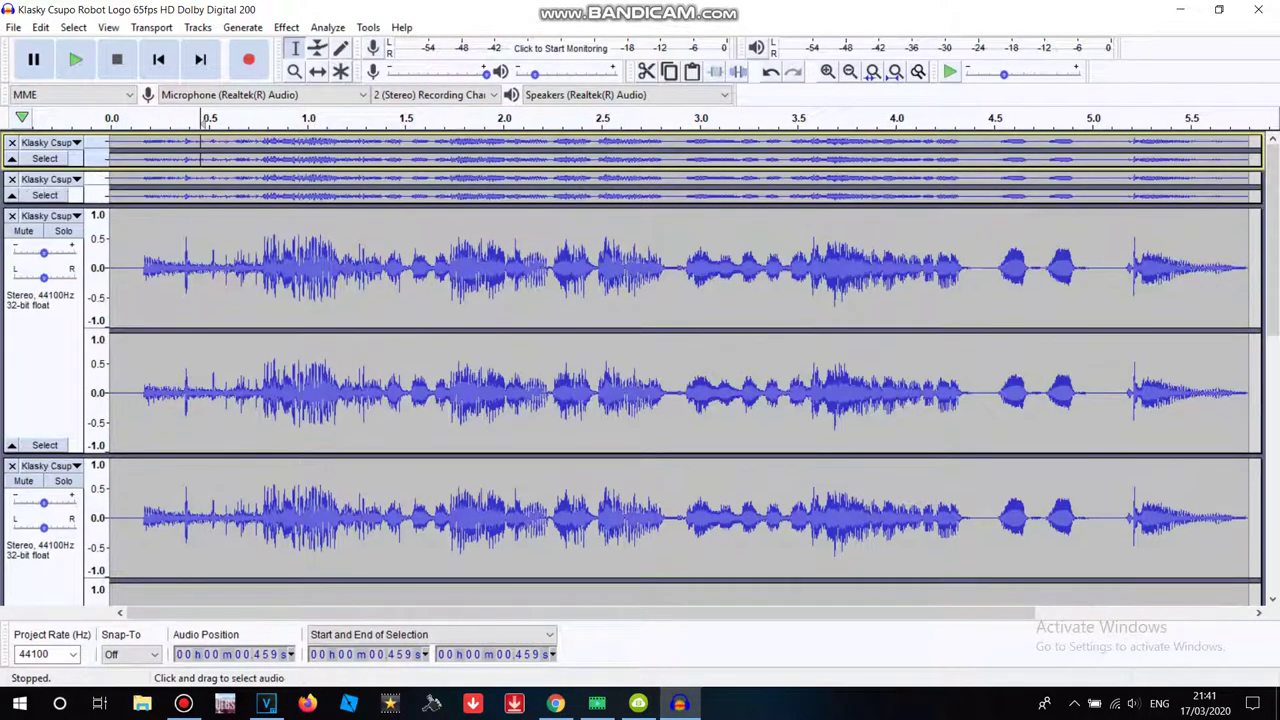
left_click_drag(200, 454, 200, 242)
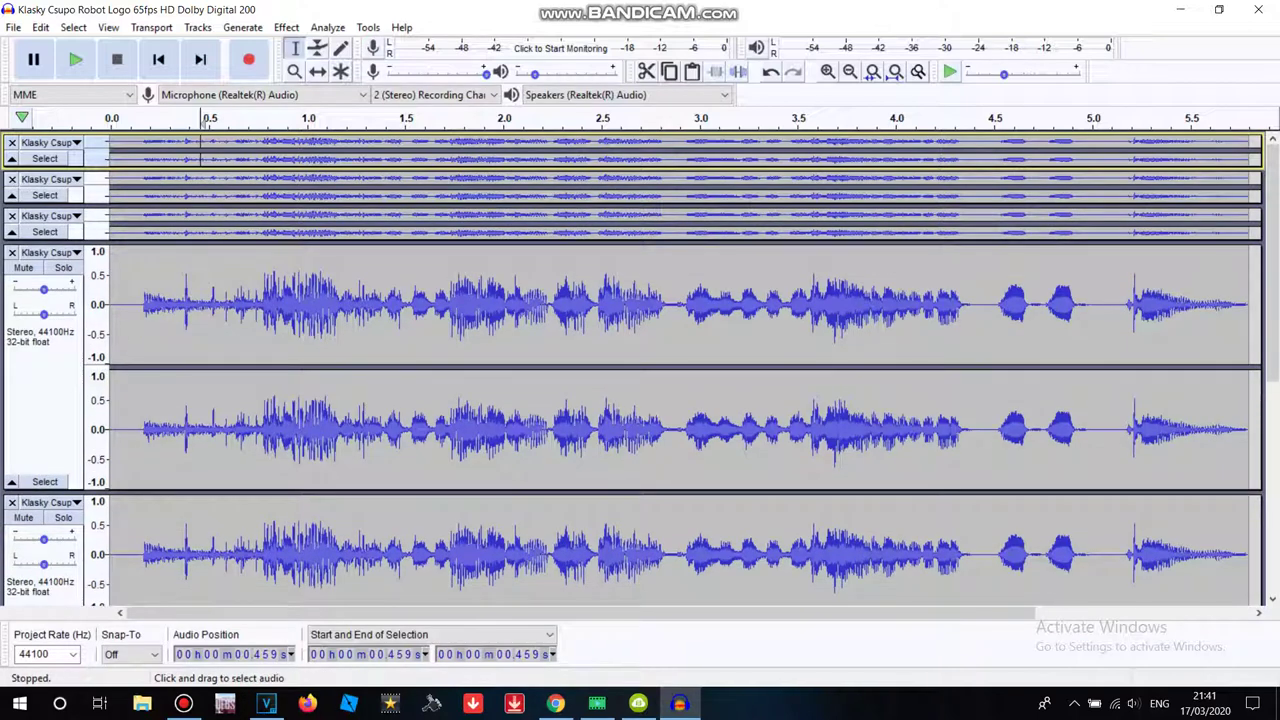
left_click_drag(200, 491, 200, 279)
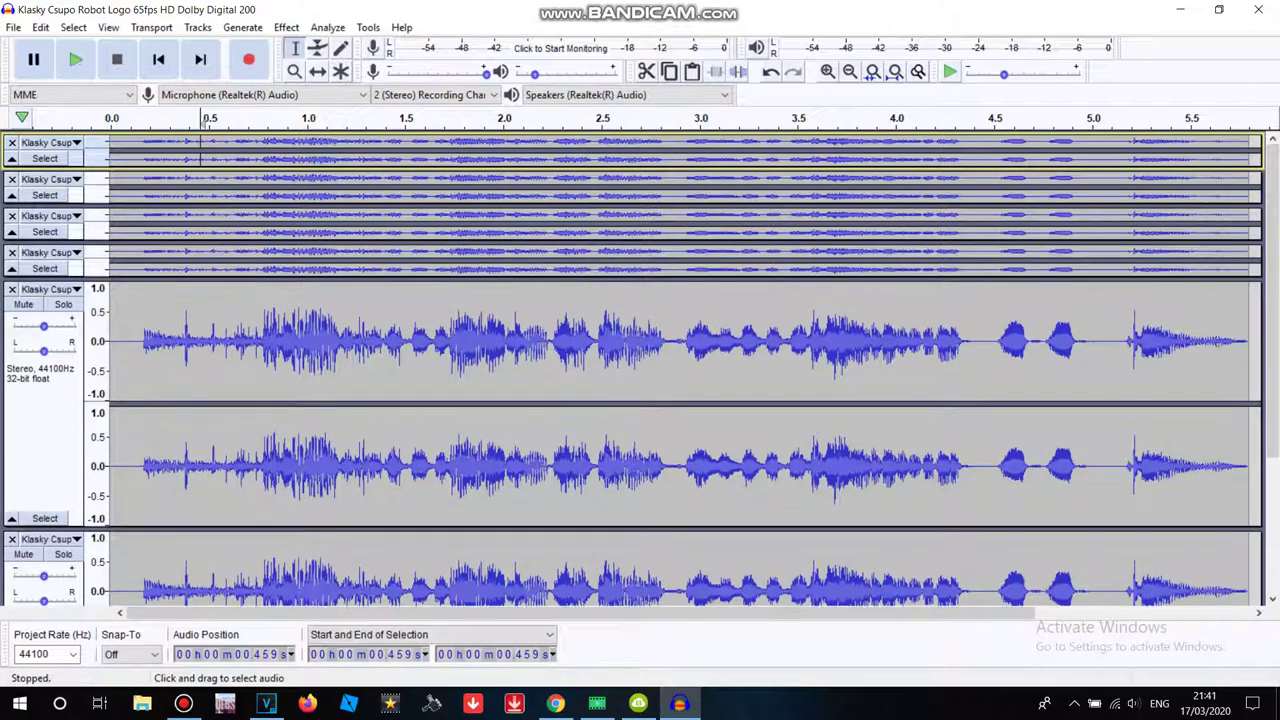
left_click(245, 330)
left_click_drag(245, 528, 245, 228)
left_click_drag(245, 563, 245, 261)
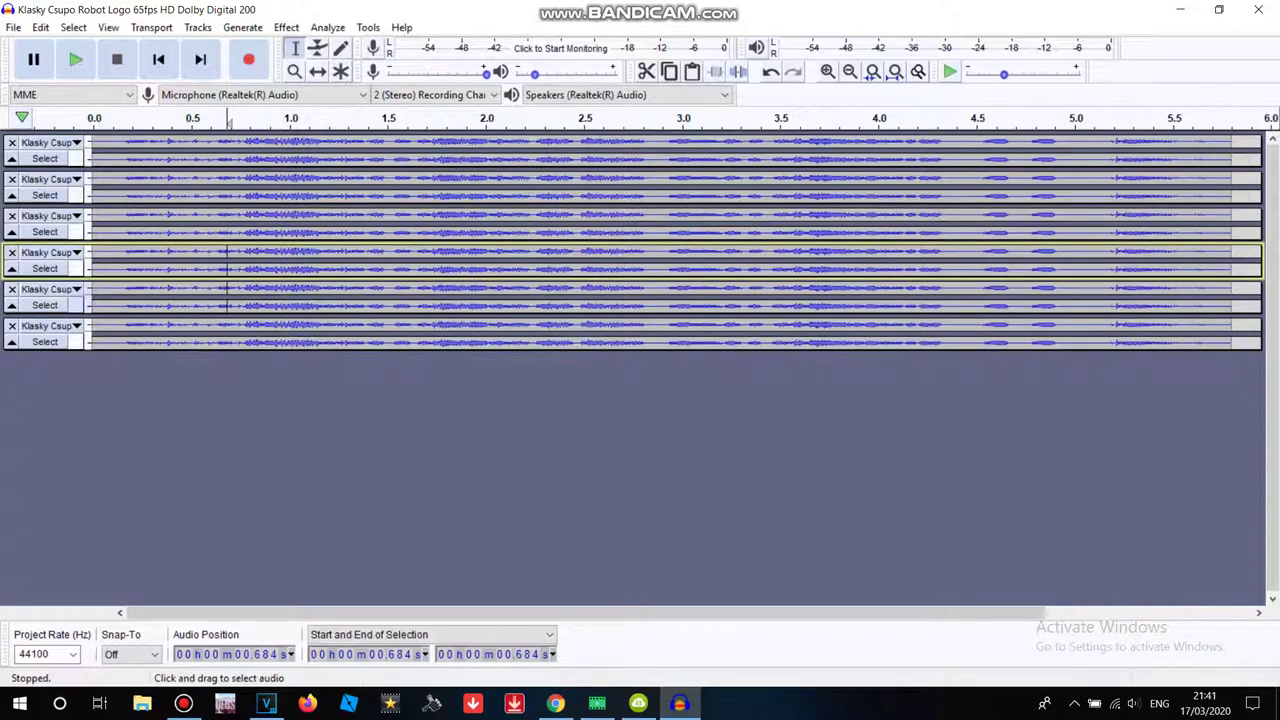
Select the first track and apply Sliding Stretch with a final pitch shift of -12 semitones
left_click(45, 159)
left_click(286, 27)
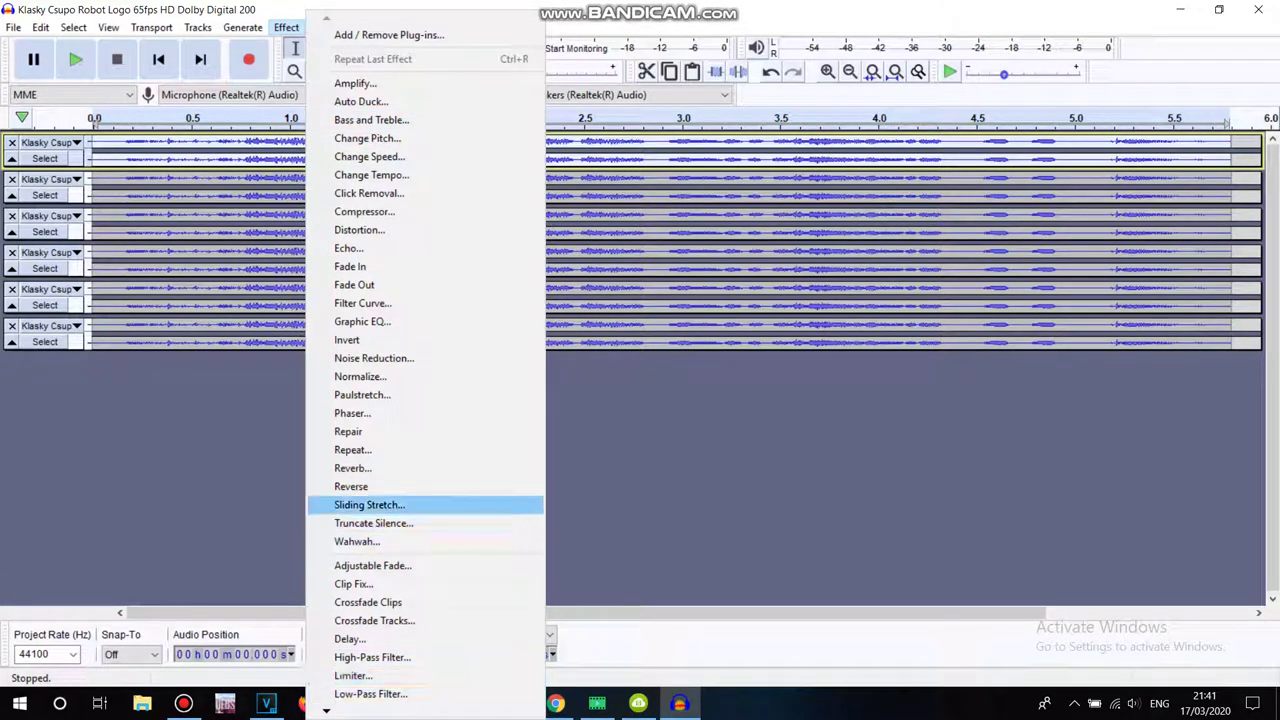
left_click(369, 504)
type("-12")
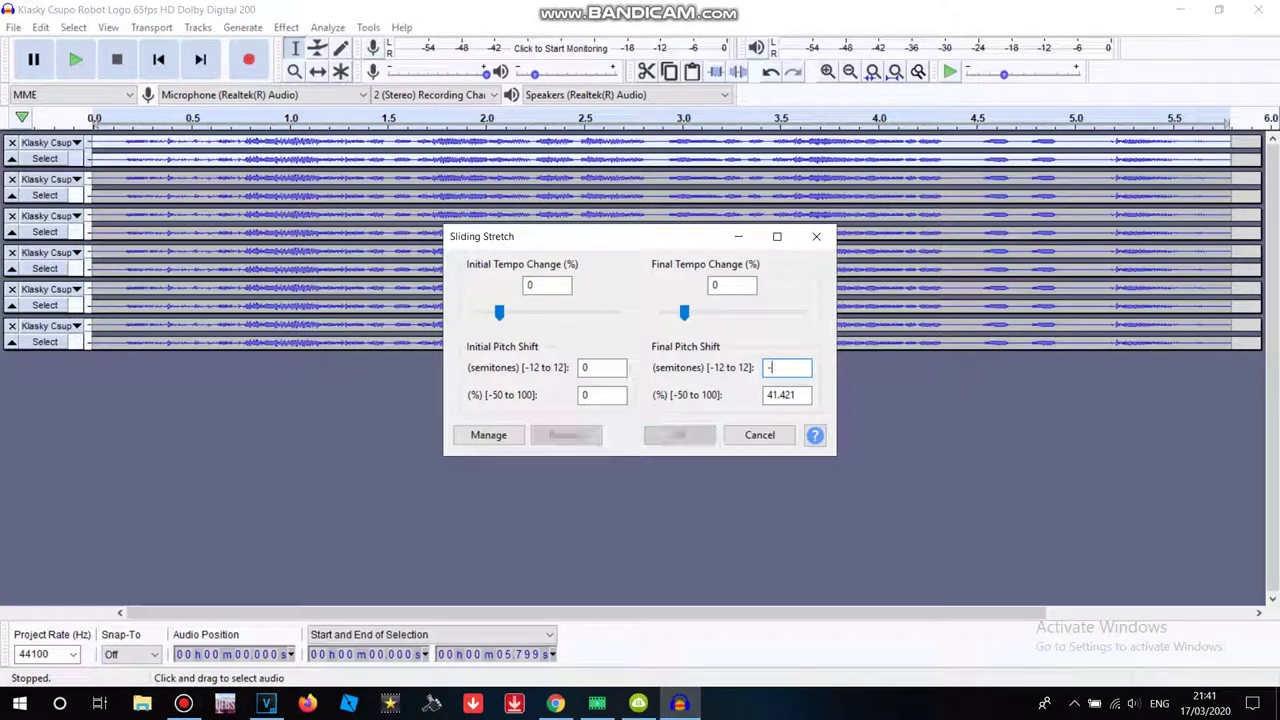
key("Return")
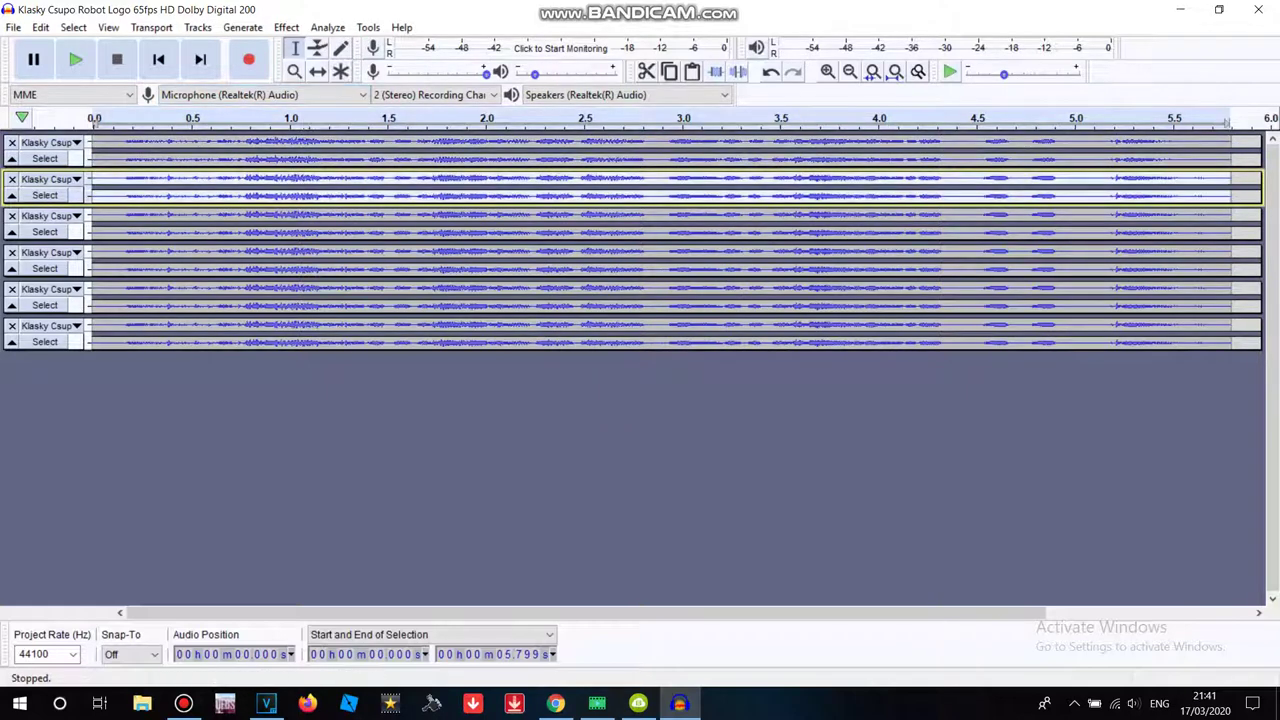
left_click(286, 27)
left_click(368, 139)
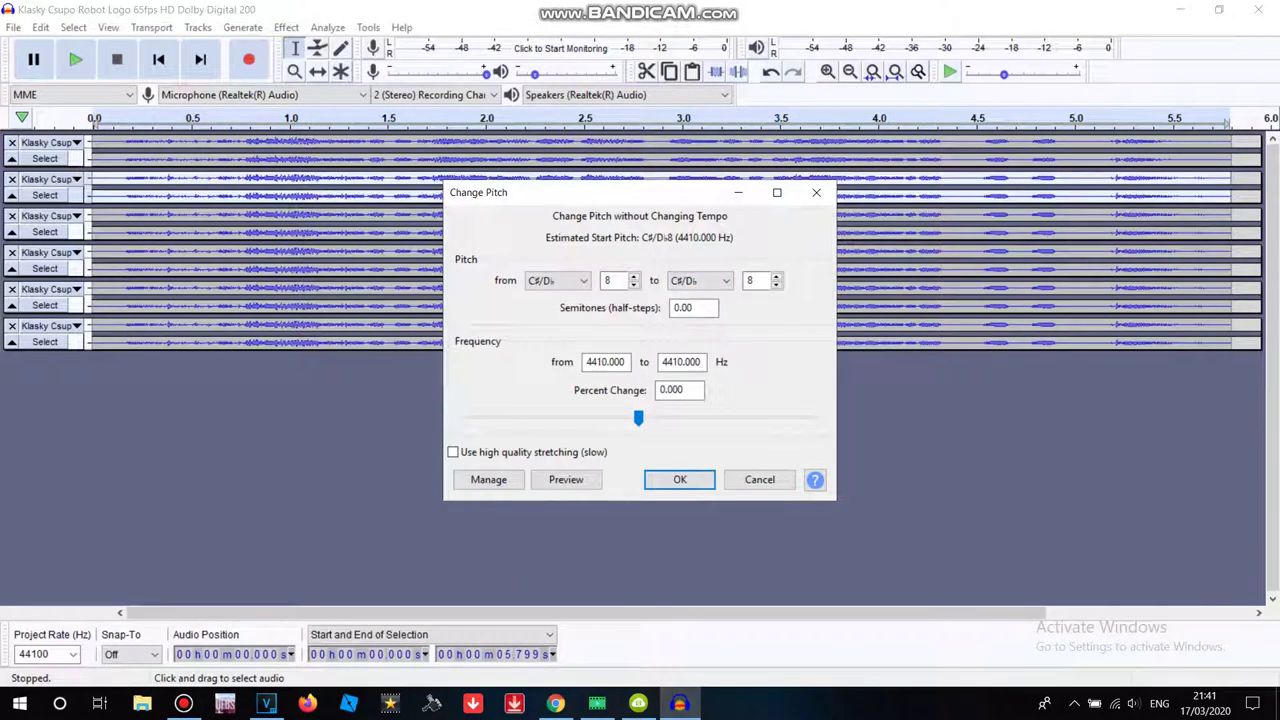
left_click(816, 192)
Apply Sliding Stretch to the second track with a final pitch shift of -5 semitones
left_click(286, 27)
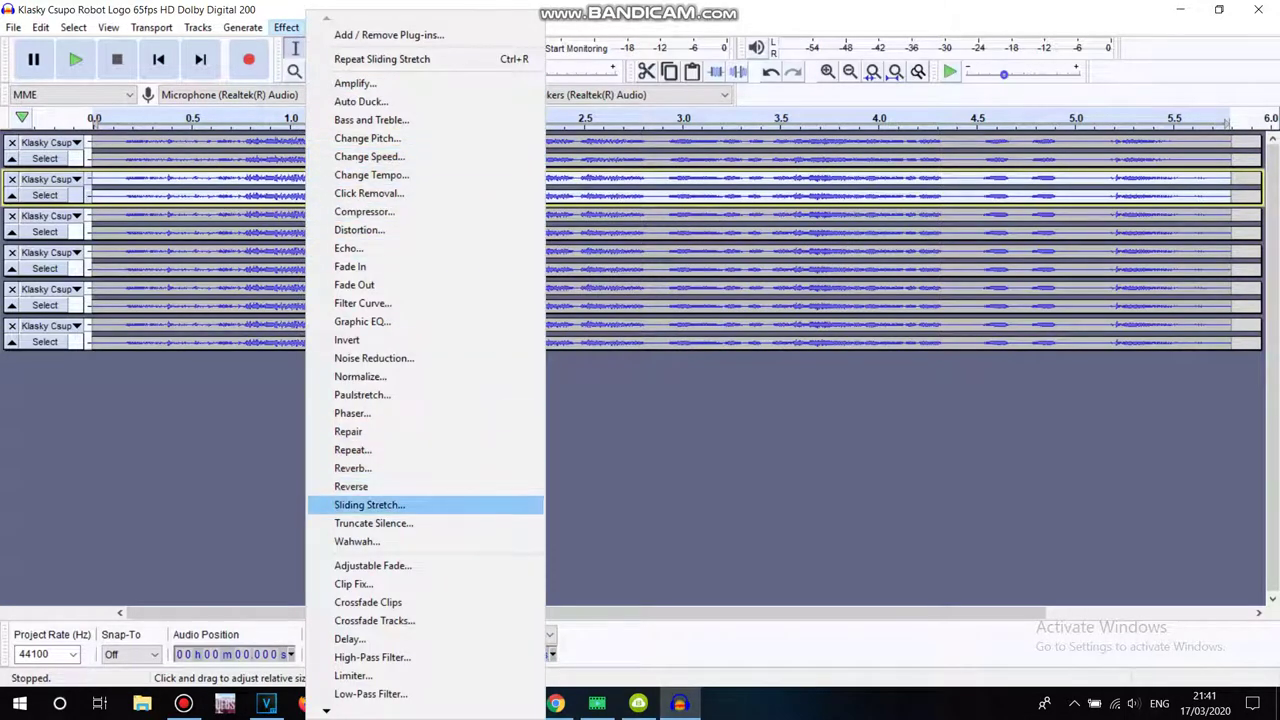
left_click(370, 505)
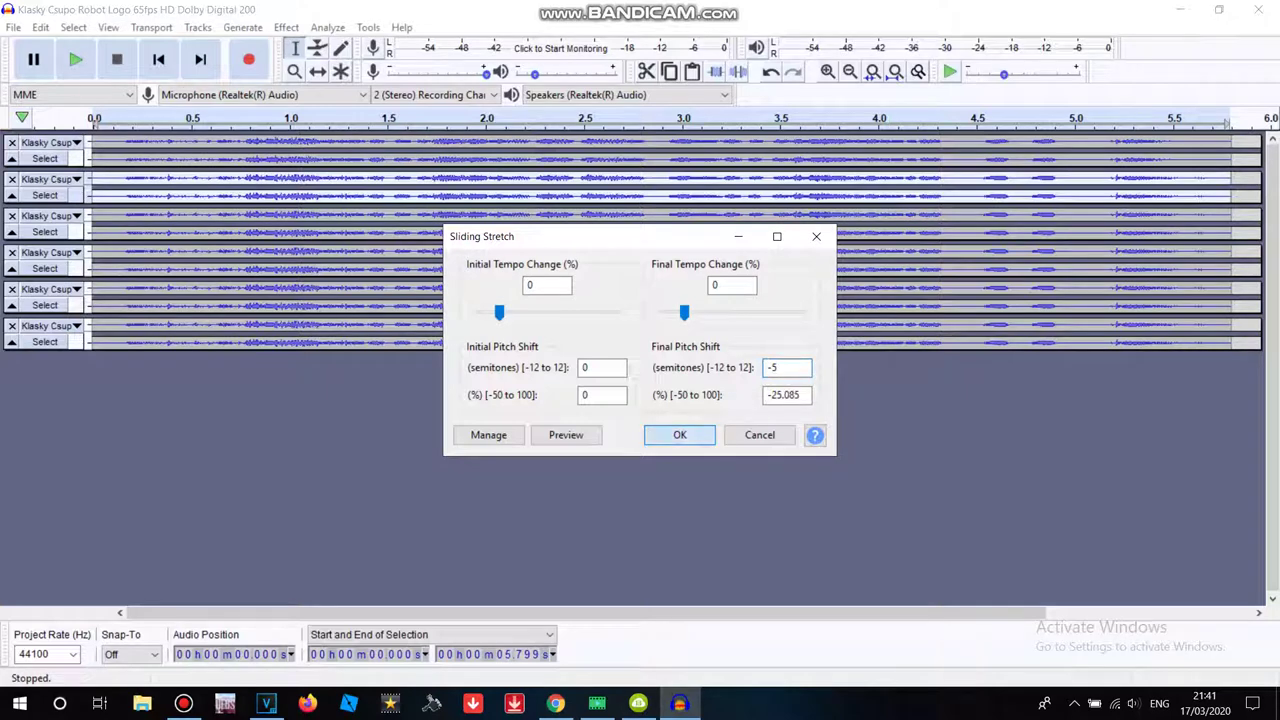
key("Return")
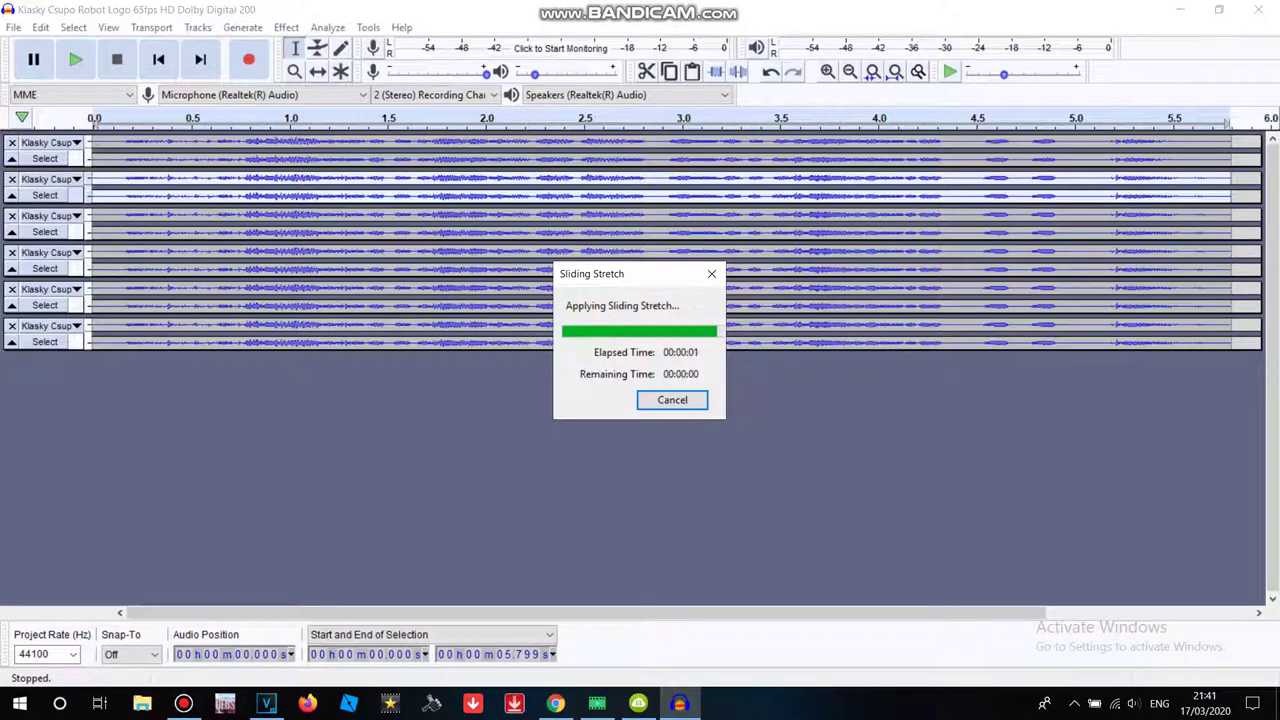
Select all the audio of the fourth track
left_click(786, 260)
double_click(786, 266)
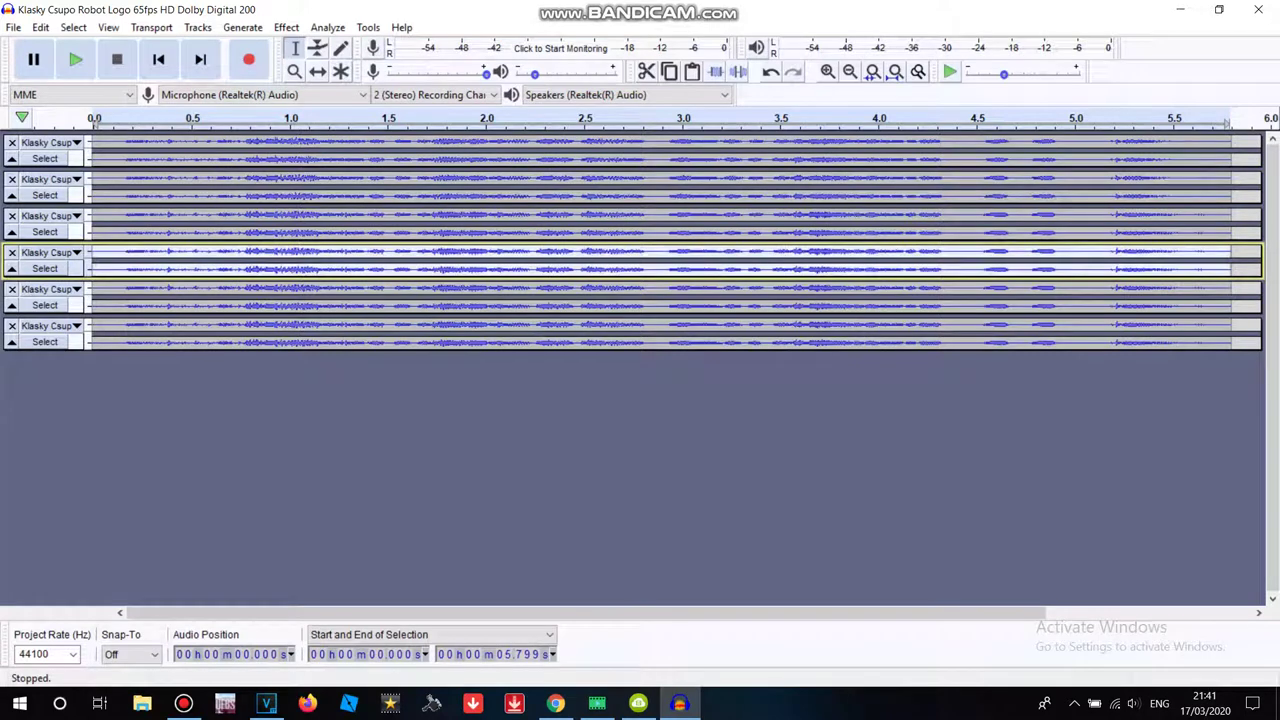
left_click(286, 27)
left_click(370, 137)
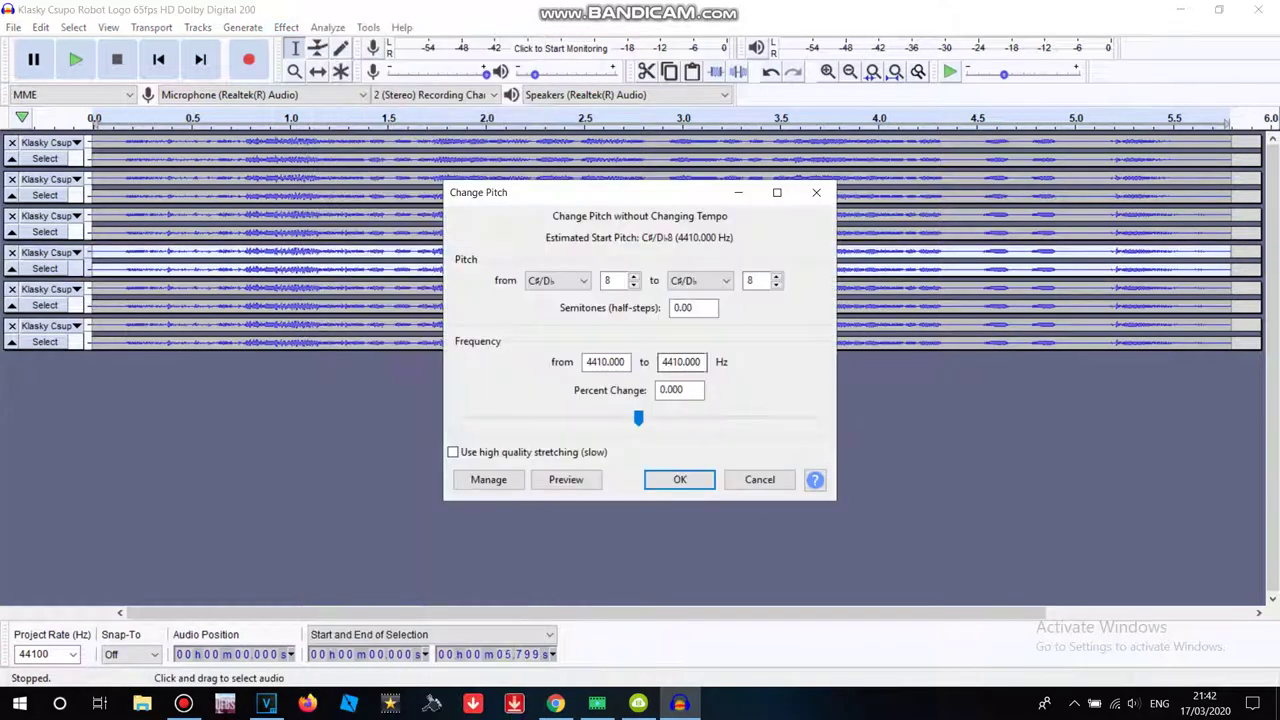
left_click(816, 192)
Apply Sliding Stretch to the selected fourth track with a final pitch shift of 4 semitones
left_click(286, 27)
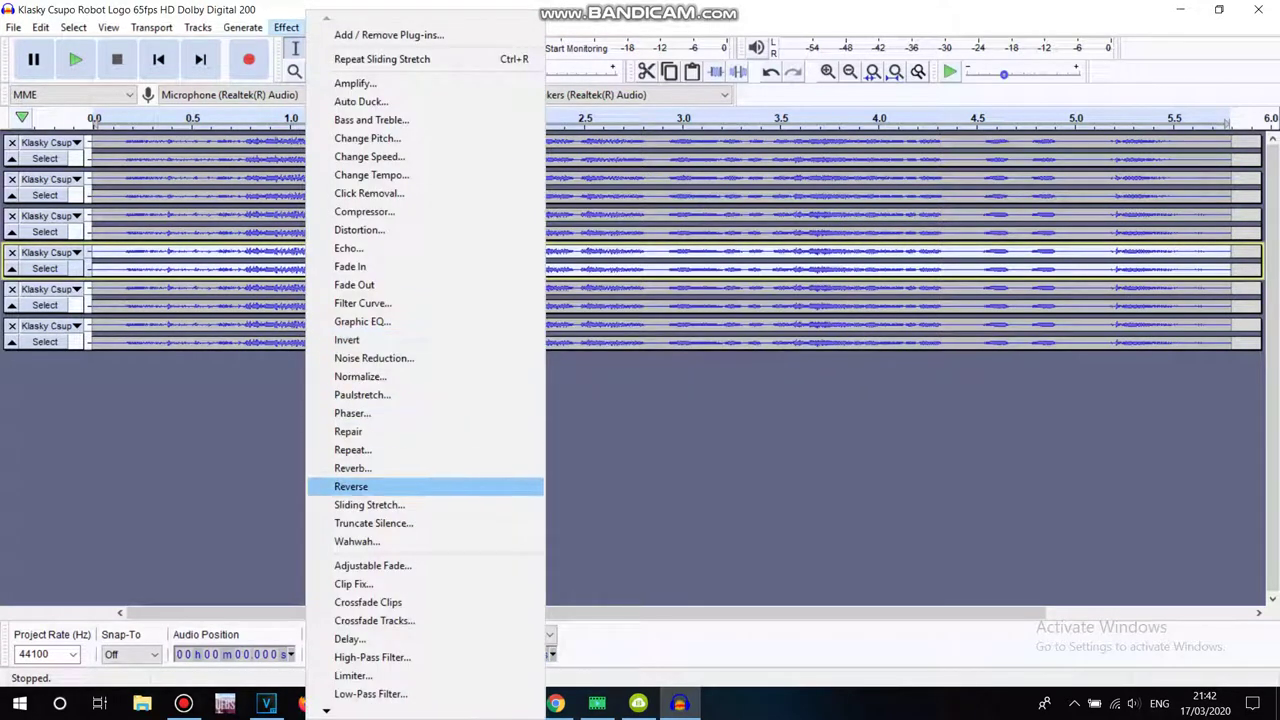
left_click(370, 505)
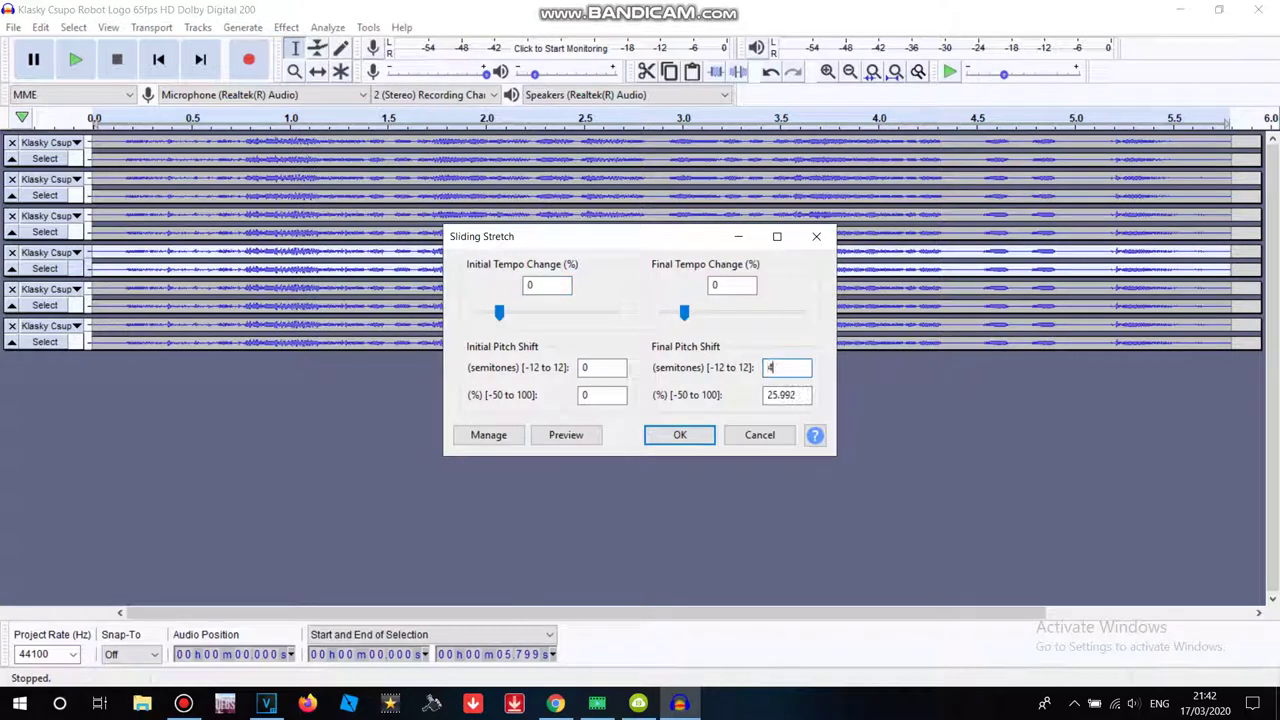
key("Return")
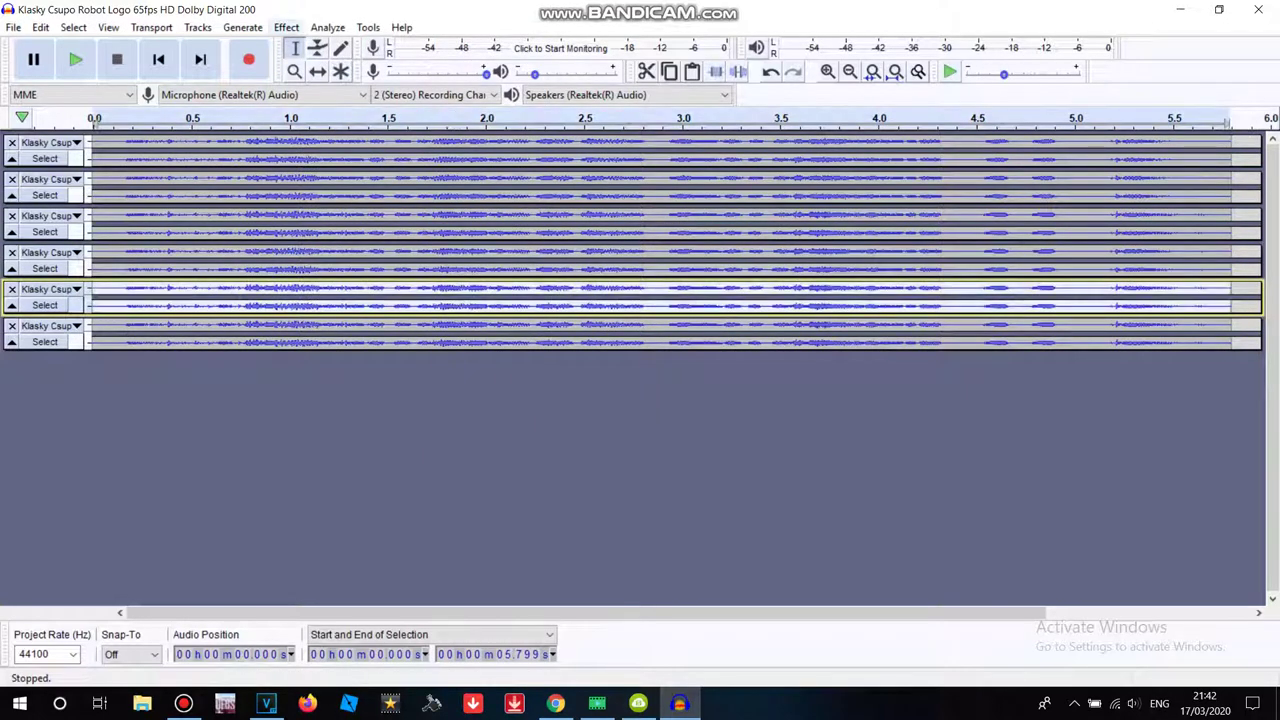
Apply Sliding Stretch to the fifth track with a final pitch shift of 7 semitones
left_click(286, 27)
left_click(370, 504)
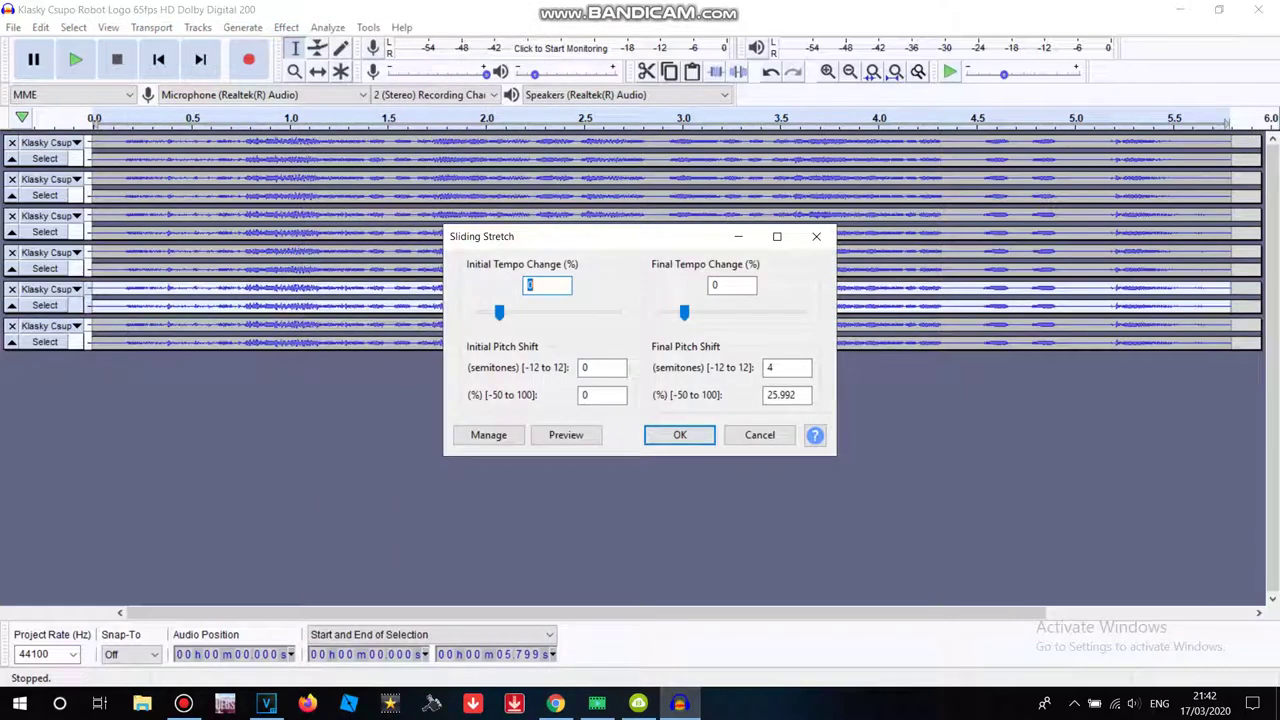
key("Return")
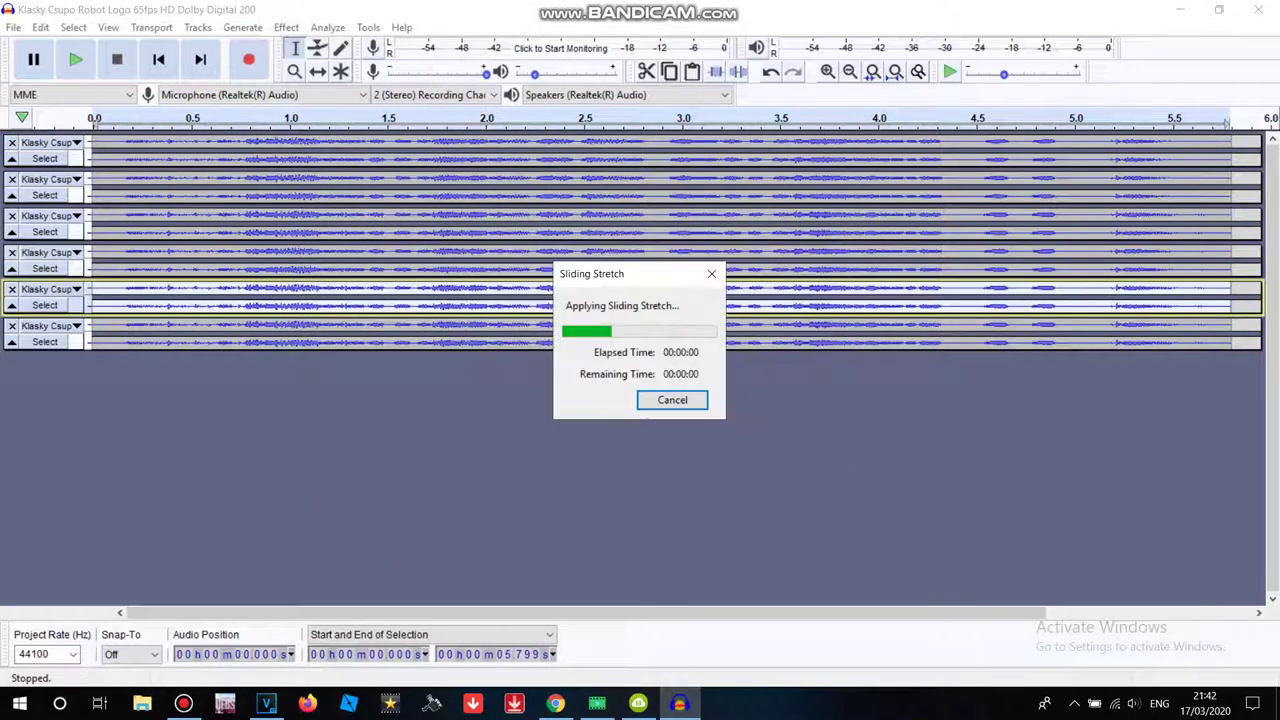
Select the sixth track, apply Sliding Stretch to it, and play back the layered mix
left_click(45, 342)
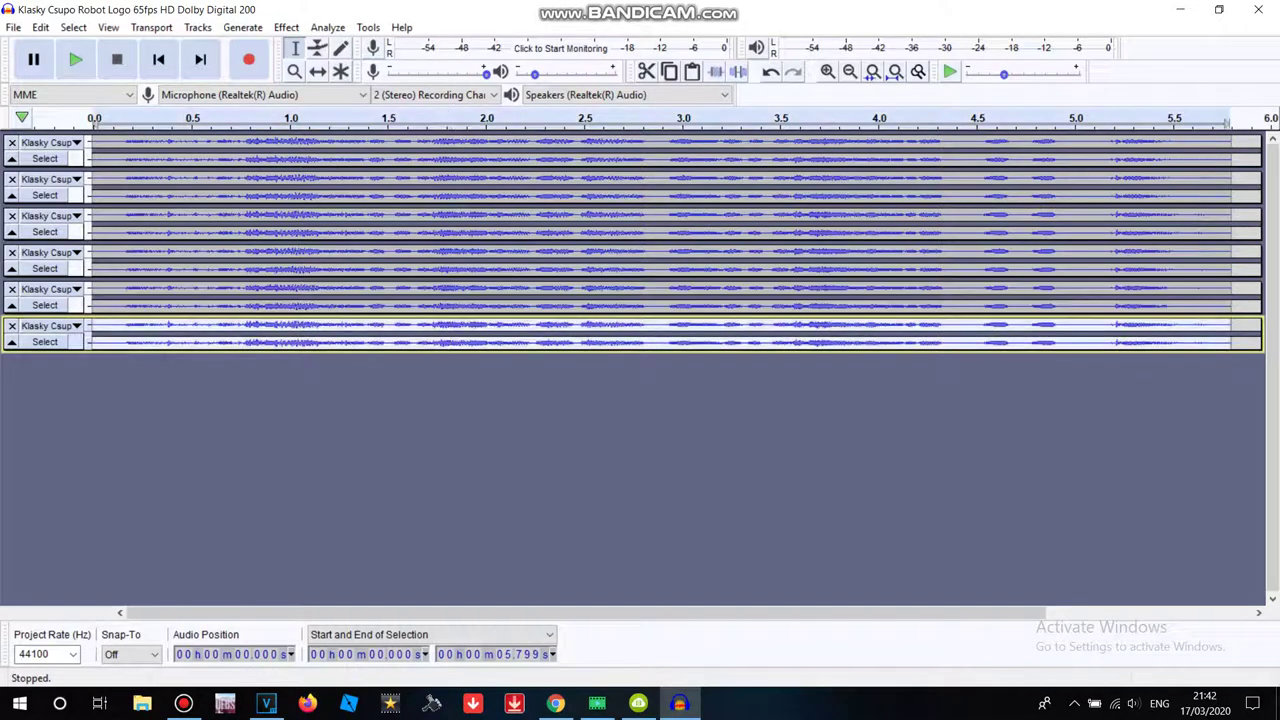
left_click(286, 27)
left_click(369, 504)
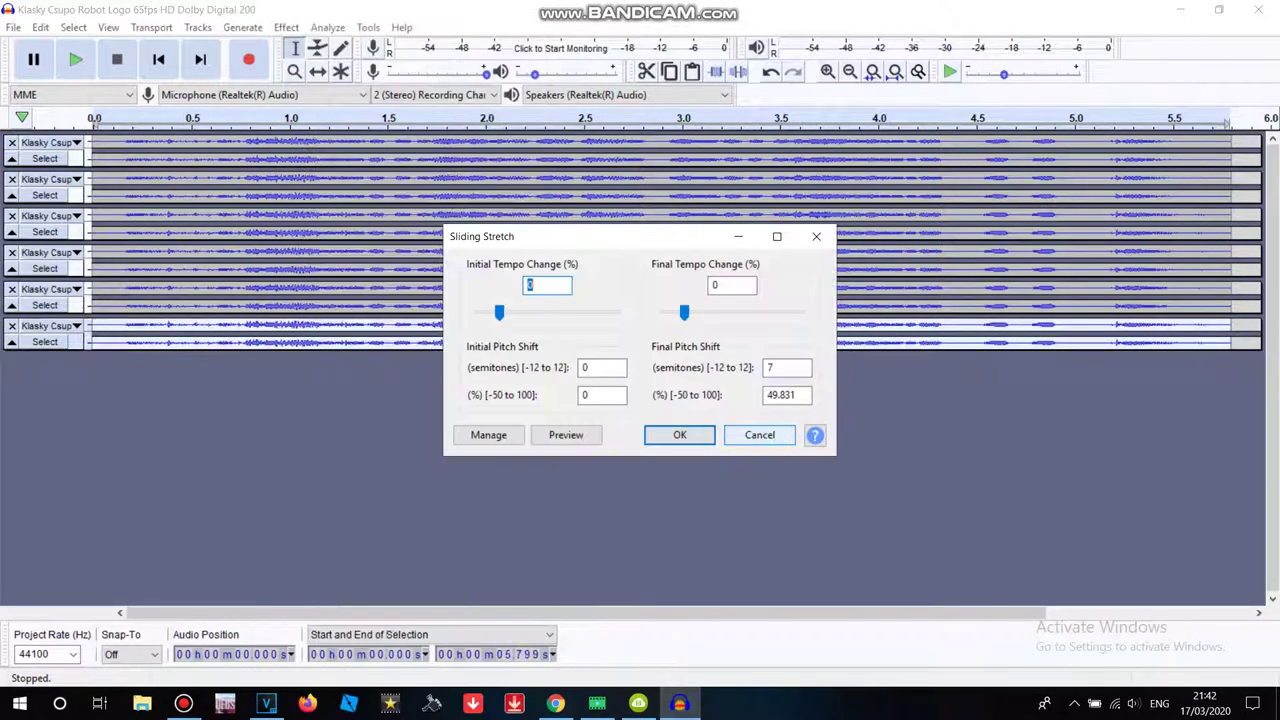
key("Return")
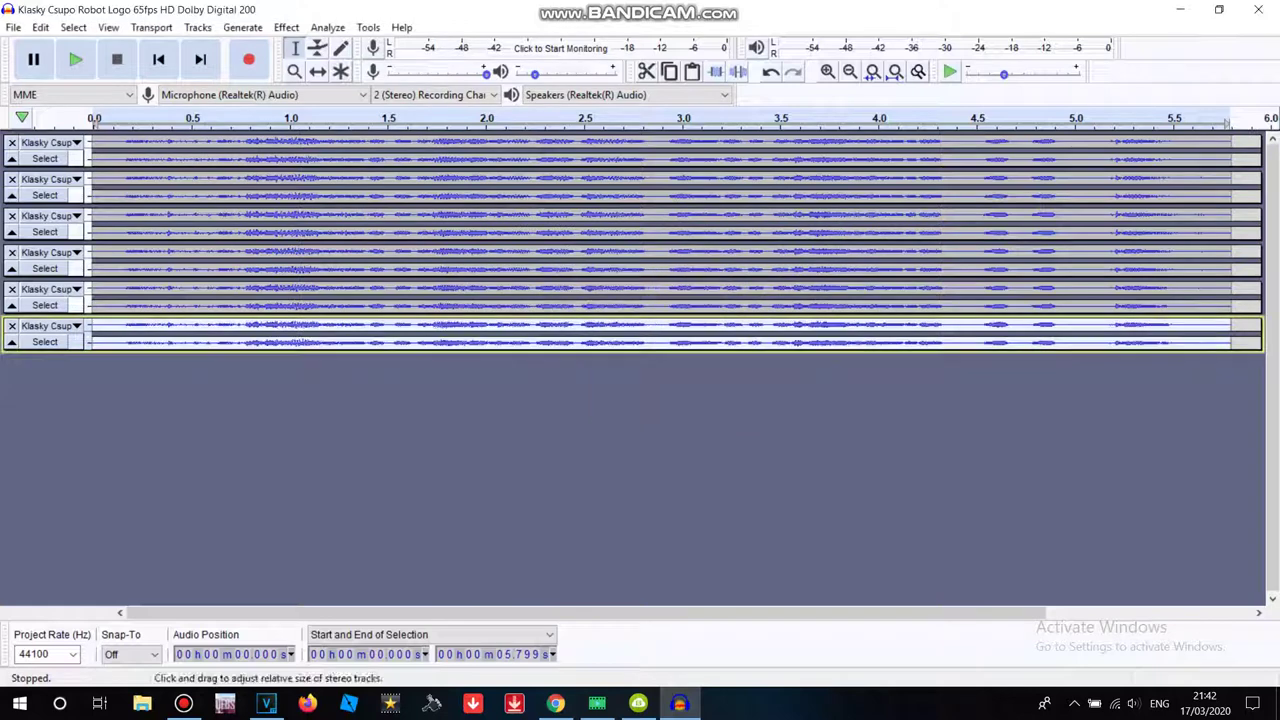
left_click(75, 59)
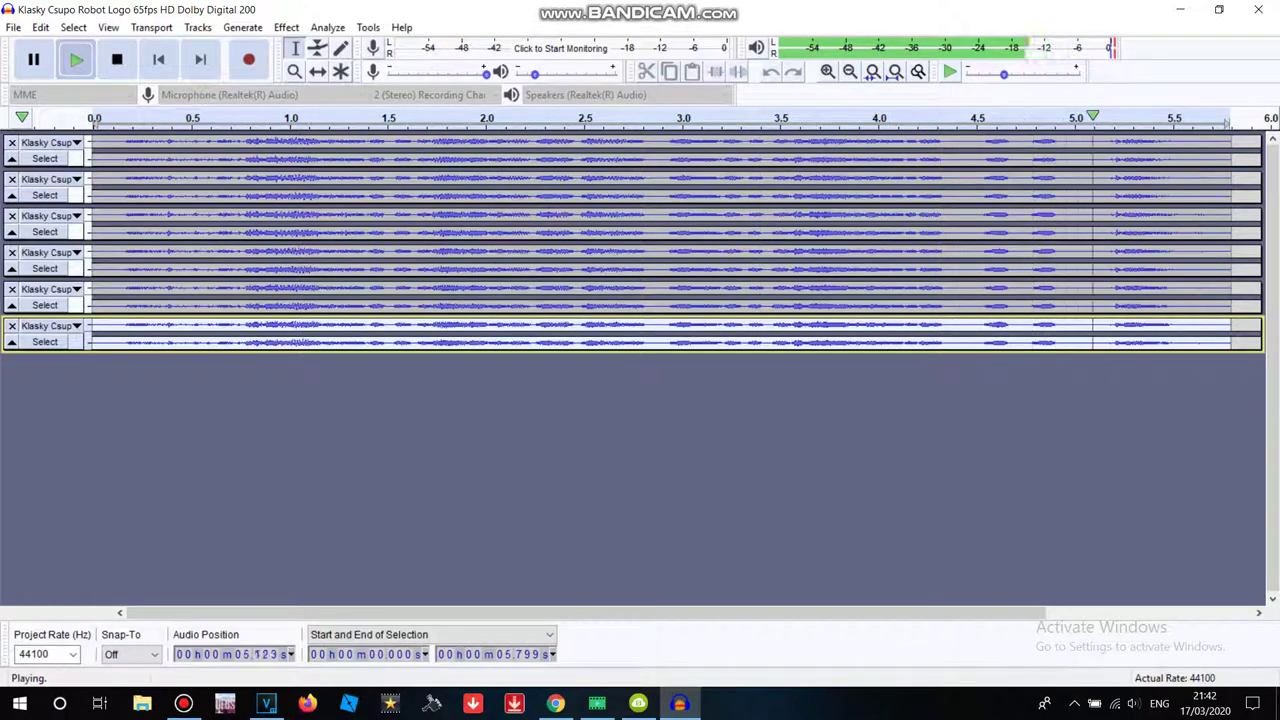
Start exporting the six-track mix as a WAV file
left_click(13, 28)
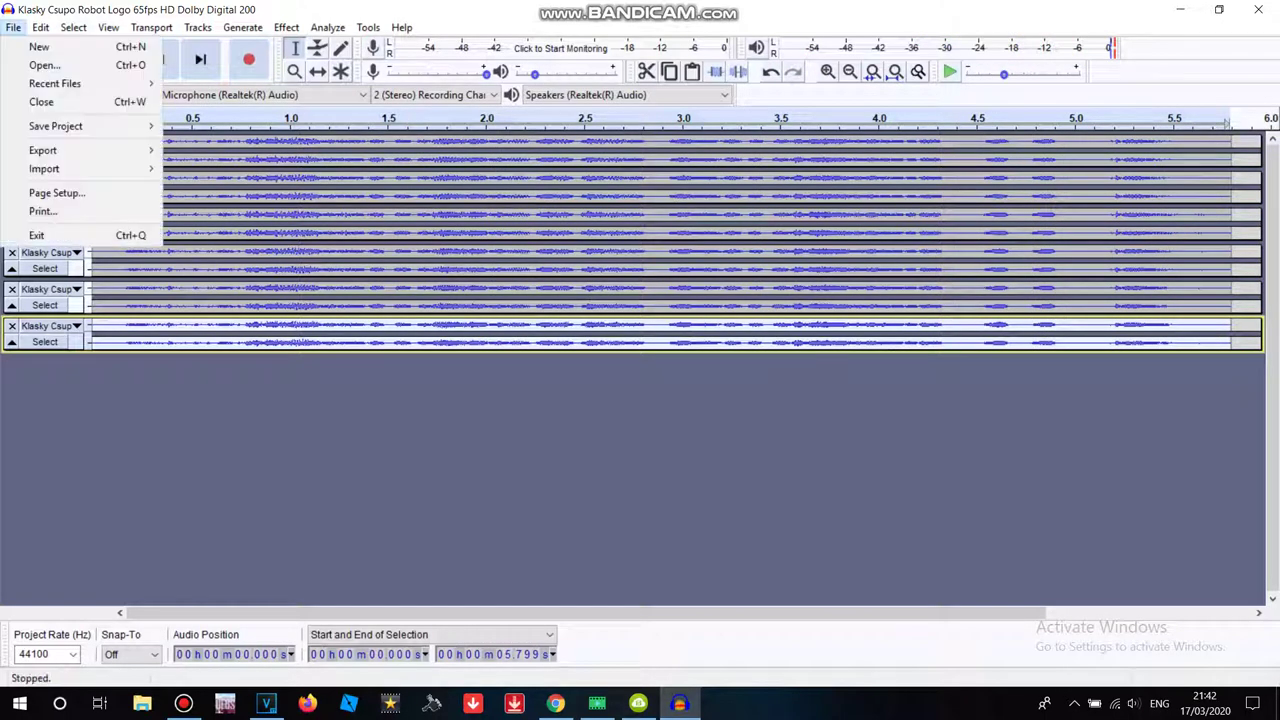
key("Right")
key("Down")
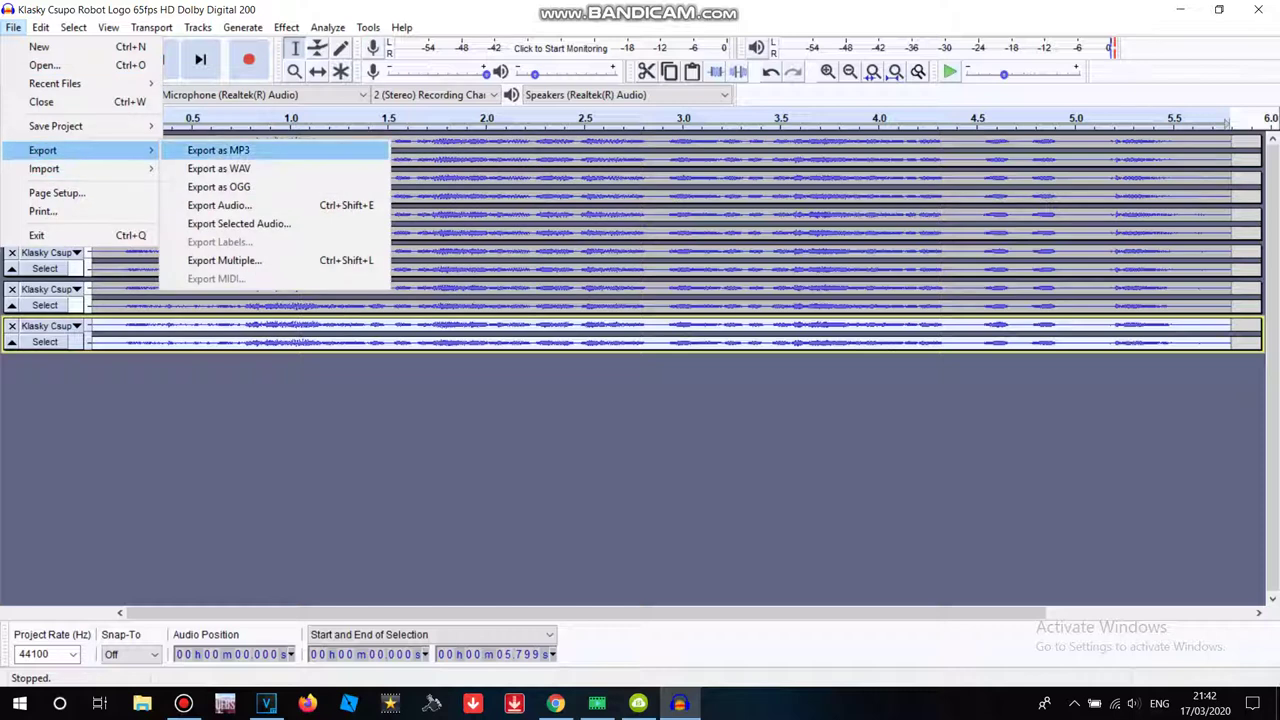
key("Return")
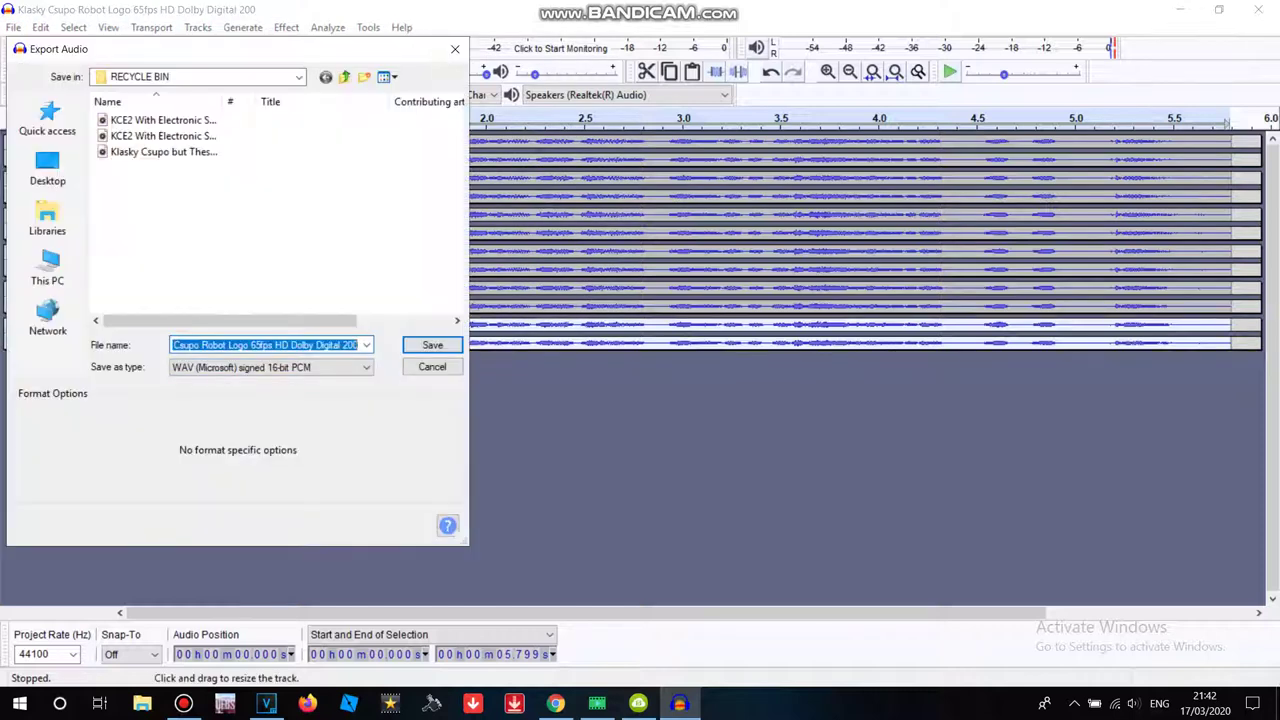
Append "Turns Into G Major" to the end of the suggested export file name
left_click(357, 345)
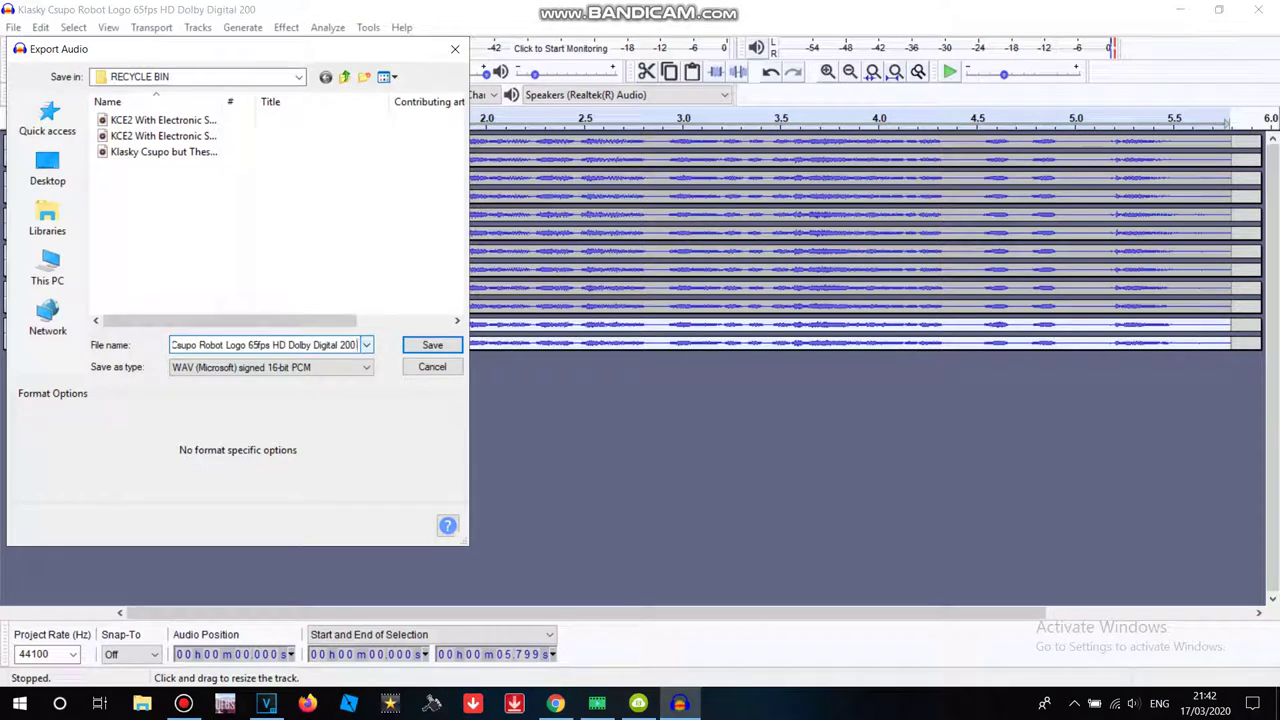
type("in G")
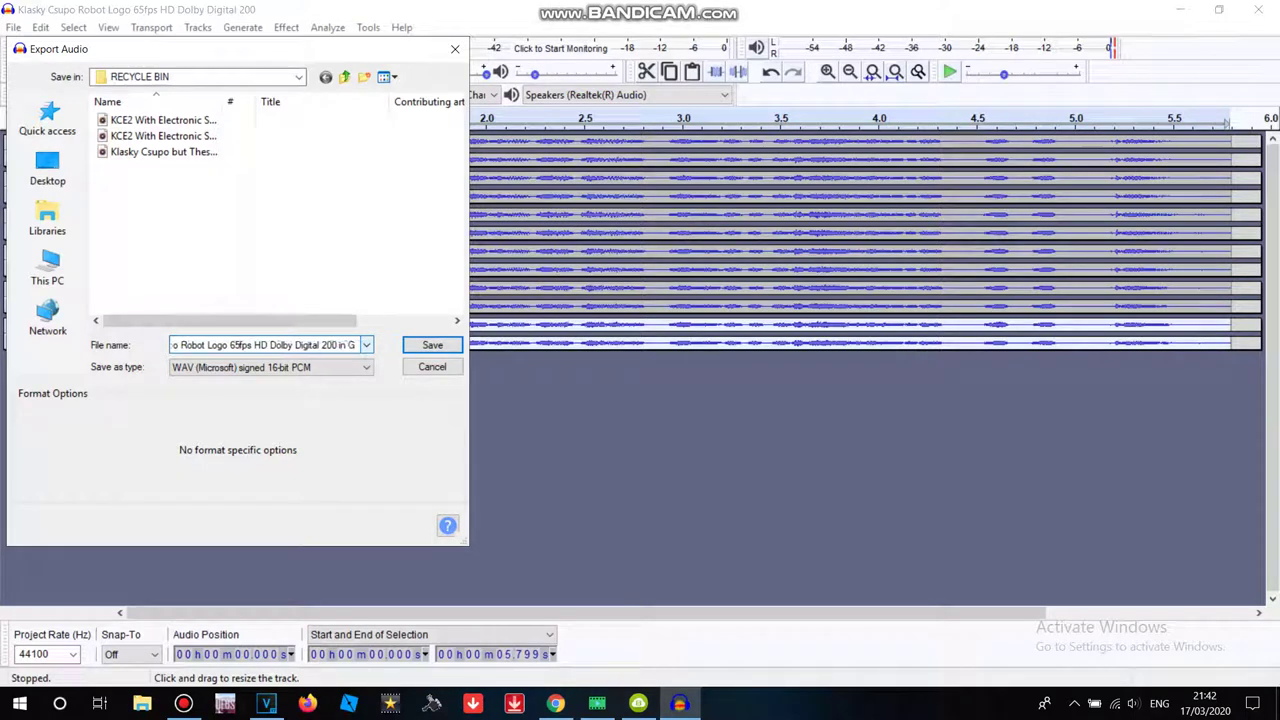
key("BackSpace")
key("BackSpace")
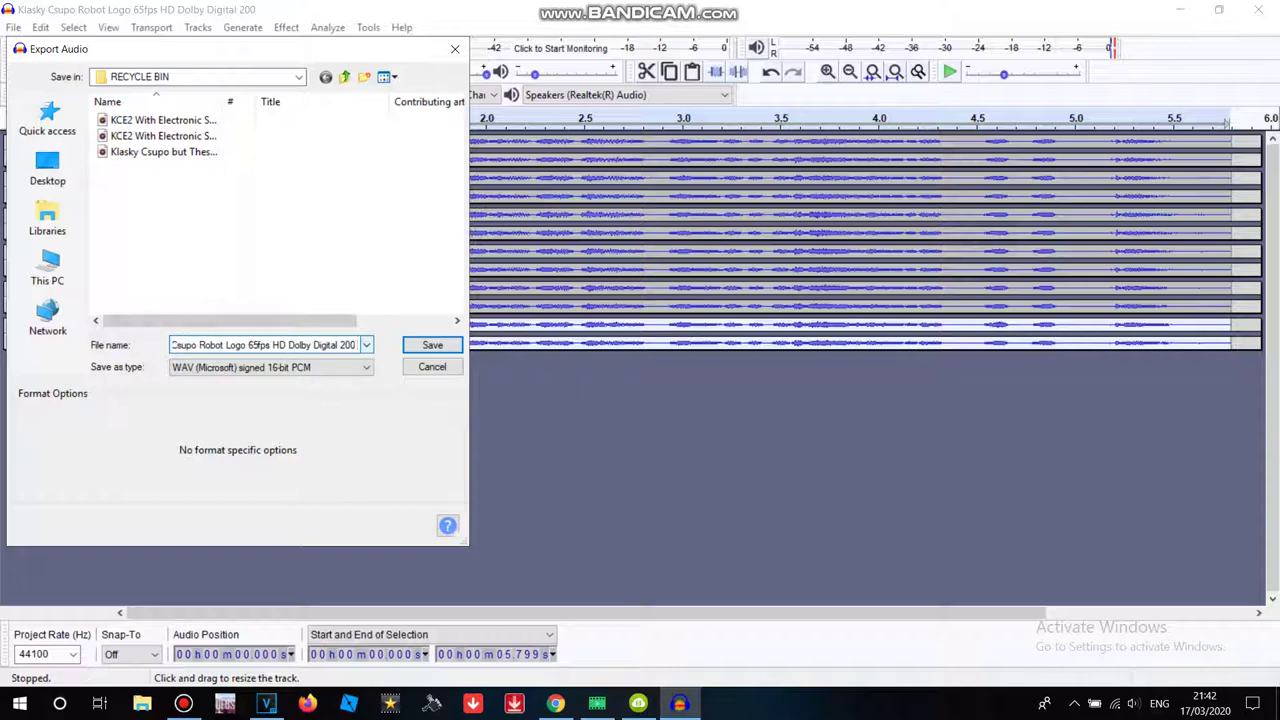
type("rns Intro")
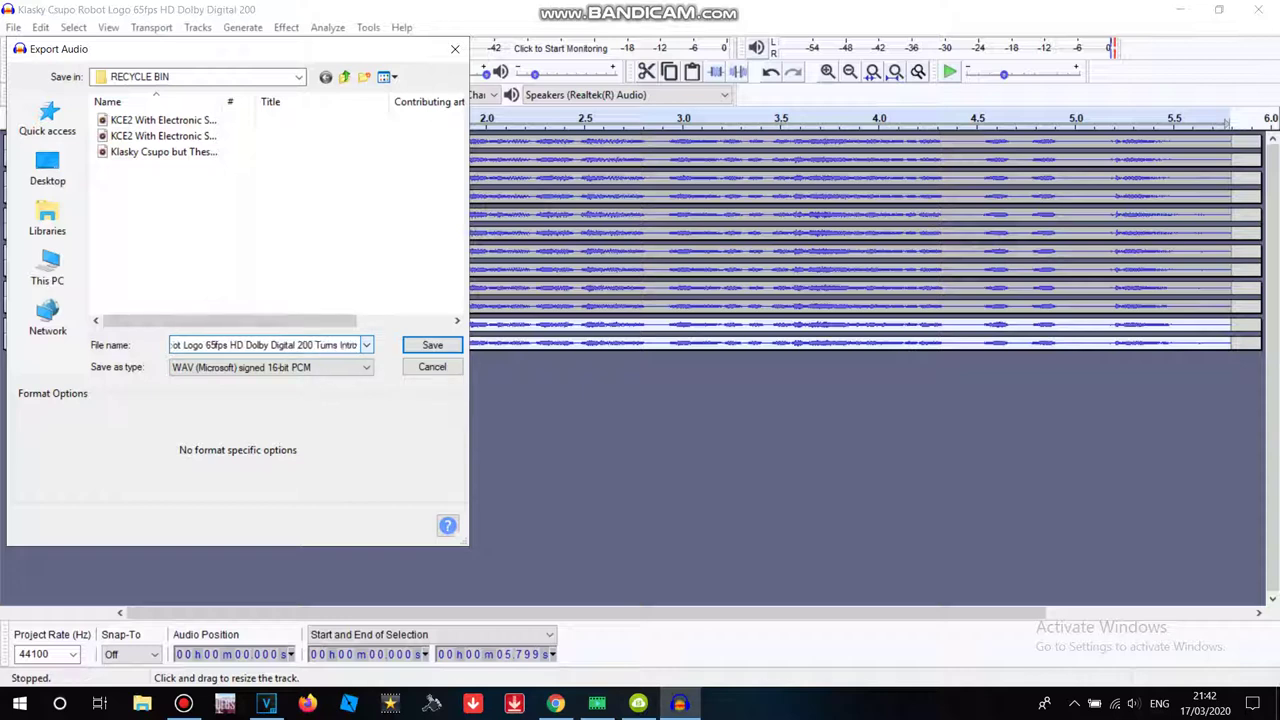
type(" G Mja")
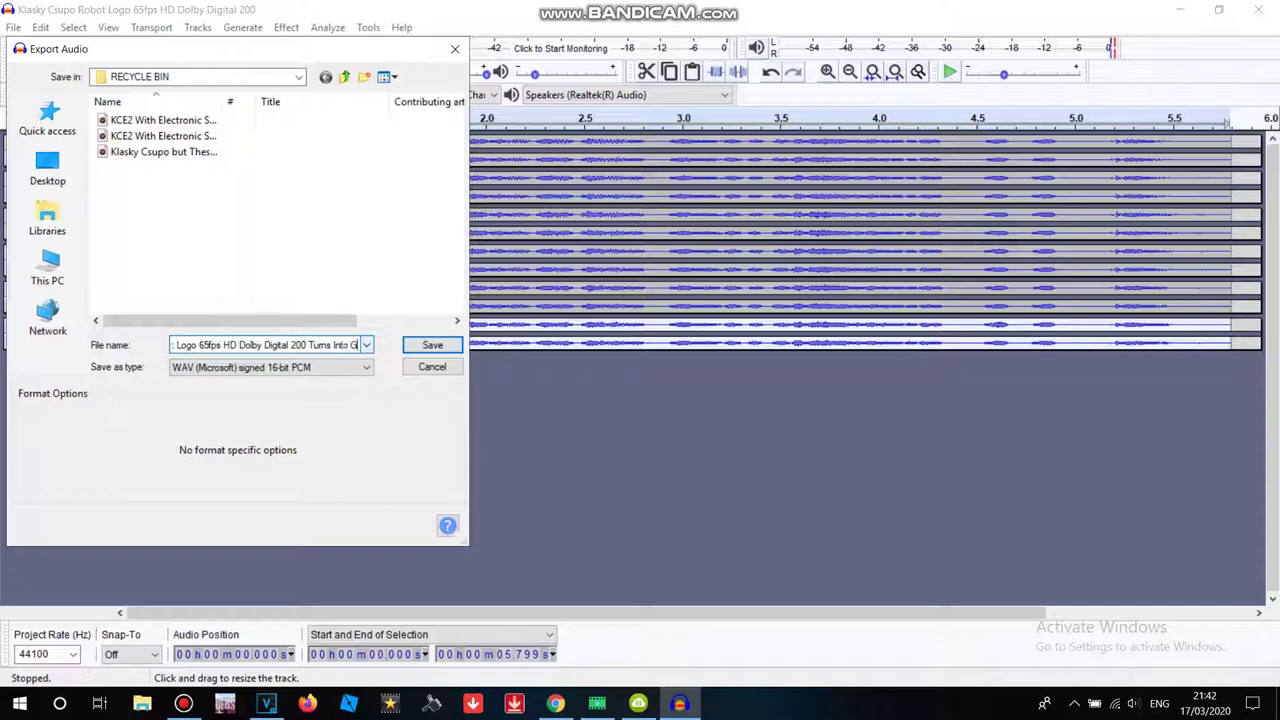
key("BackSpace")
key("BackSpace")
type("ajor")
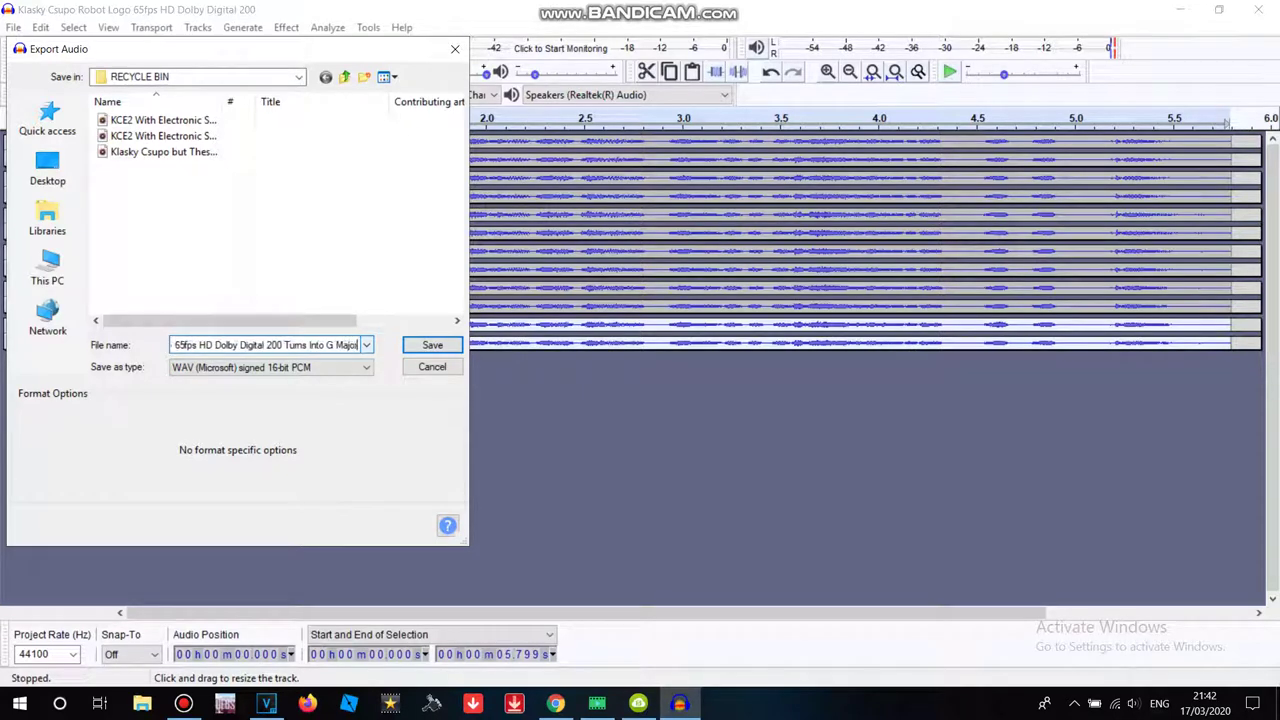
Save the WAV export in the RECYCLE BIN folder with the existing metadata tags, and close the project without saving it
left_click(432, 345)
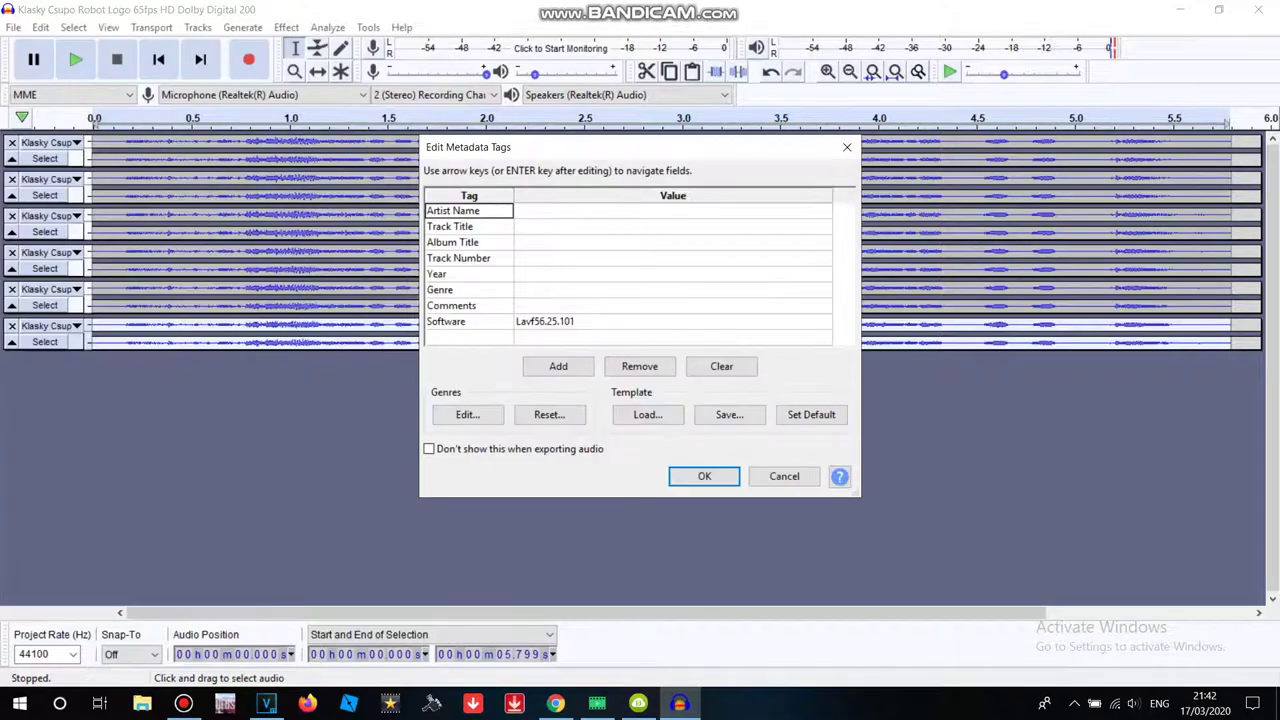
key("Return")
left_click(1258, 9)
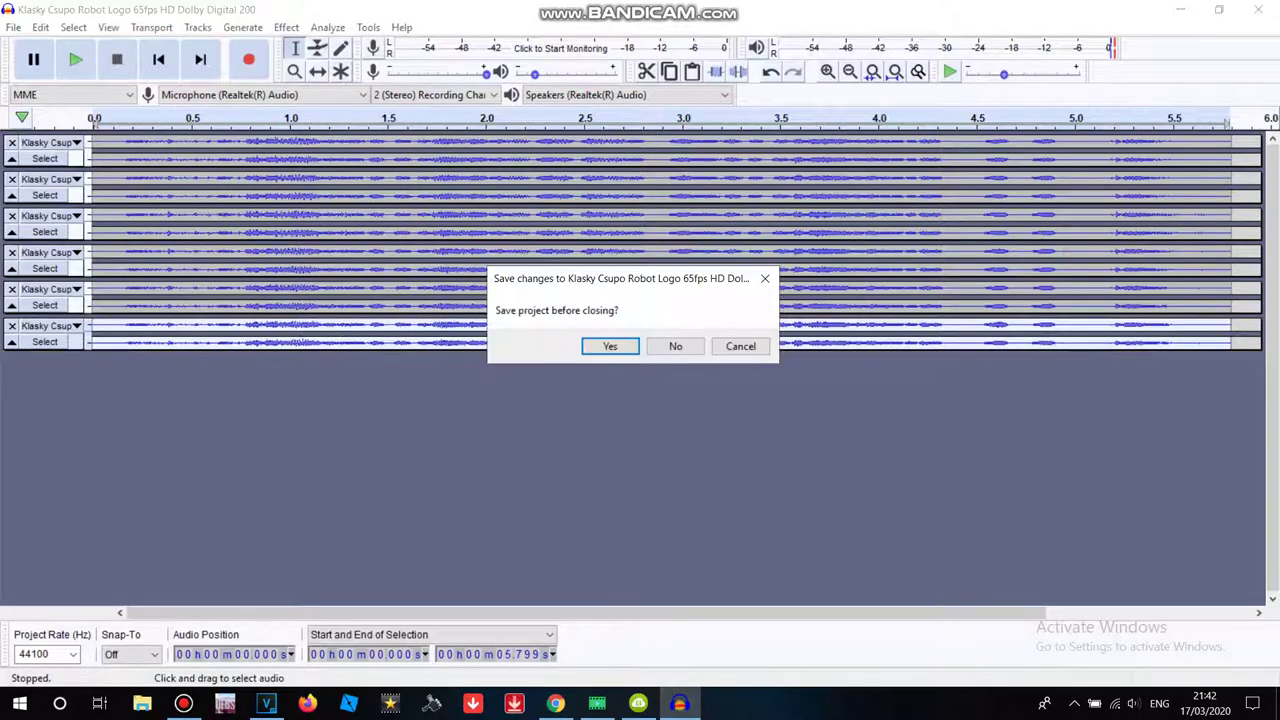
left_click(676, 346)
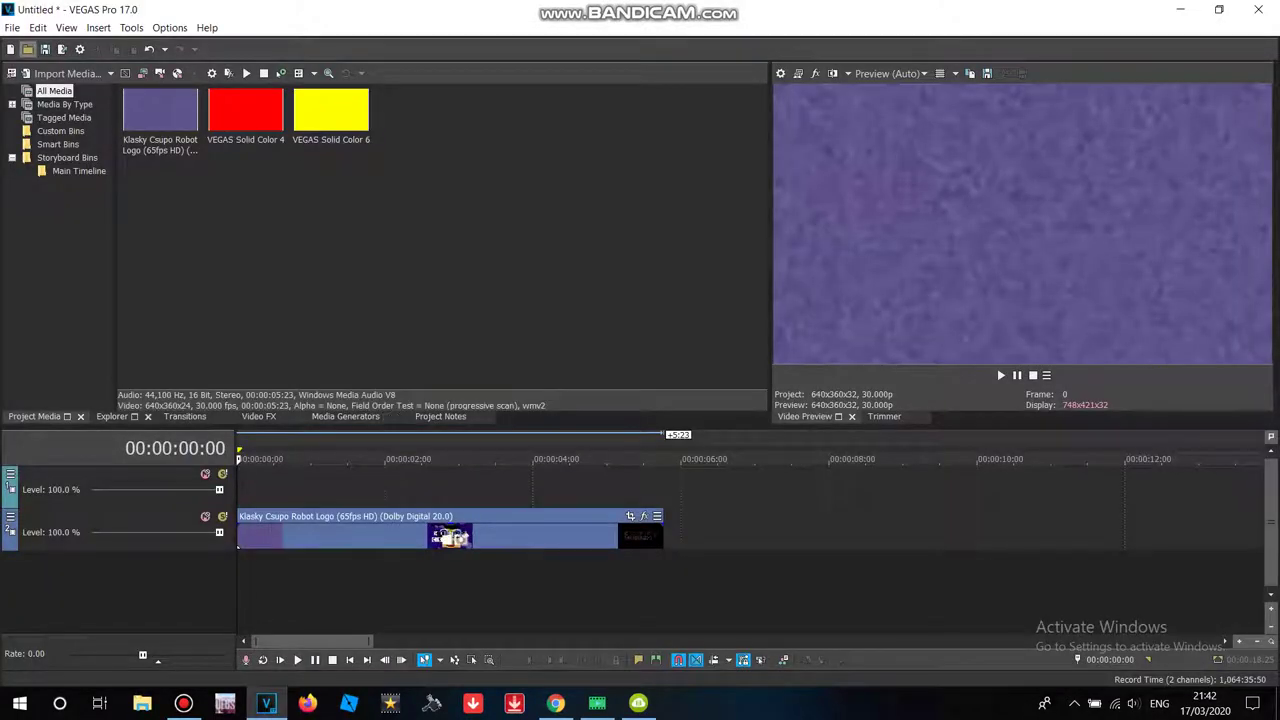
In VEGAS Pro, open the exported G Major WAV from the RECYCLE BIN folder in Documents onto the timeline
left_click(28, 49)
left_click(464, 291)
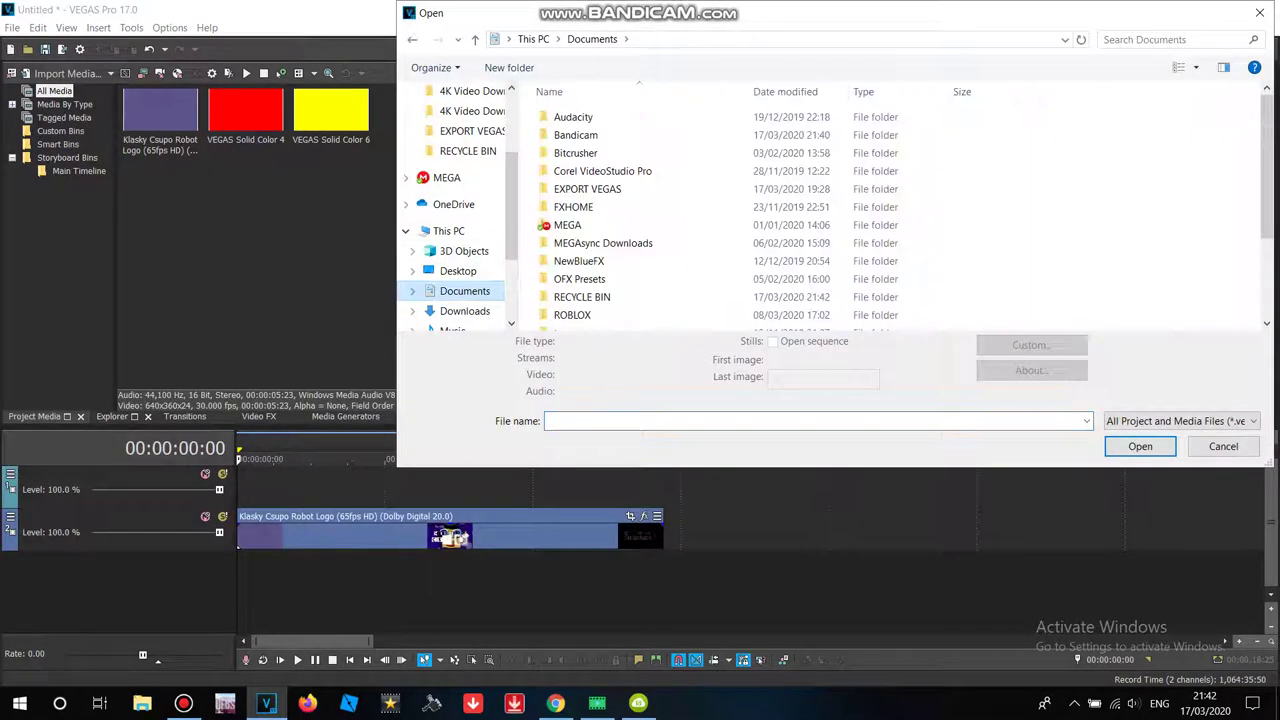
left_click(582, 297)
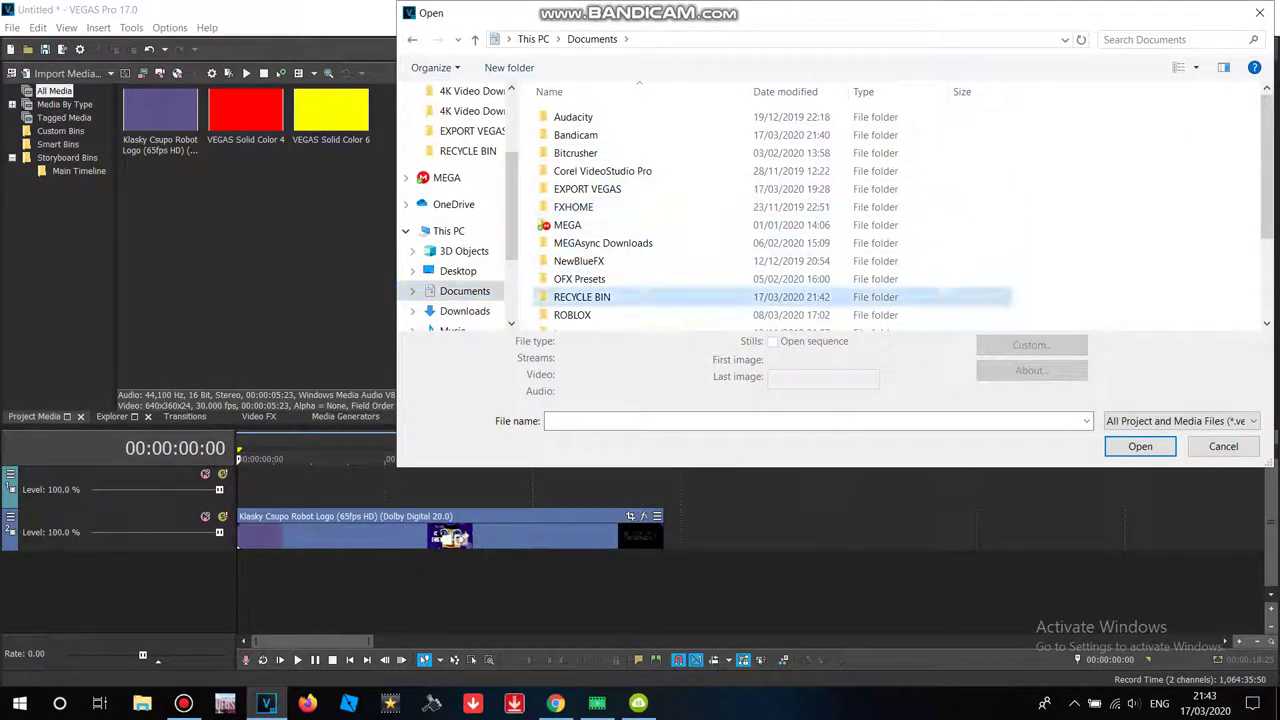
double_click(582, 297)
double_click(590, 171)
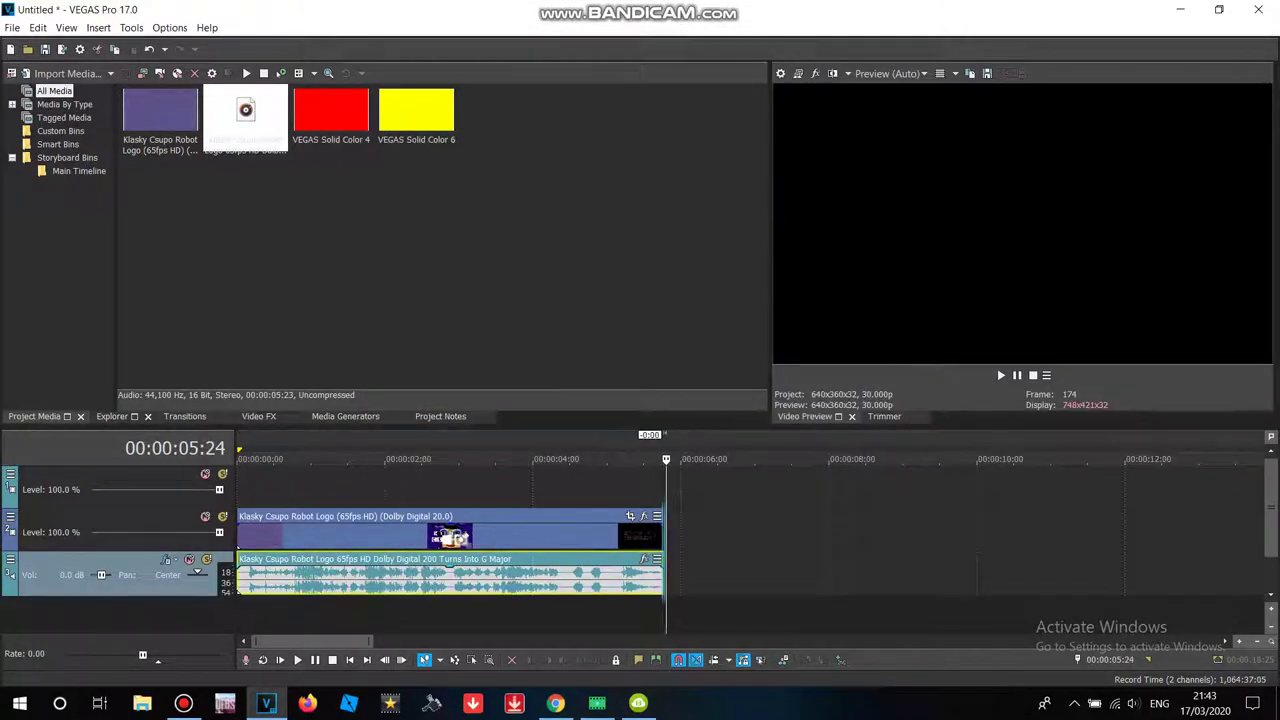
Add the Klasky Csupo Robot Logo clip with its original audio below the existing tracks and play the timeline
key("BackSpace")
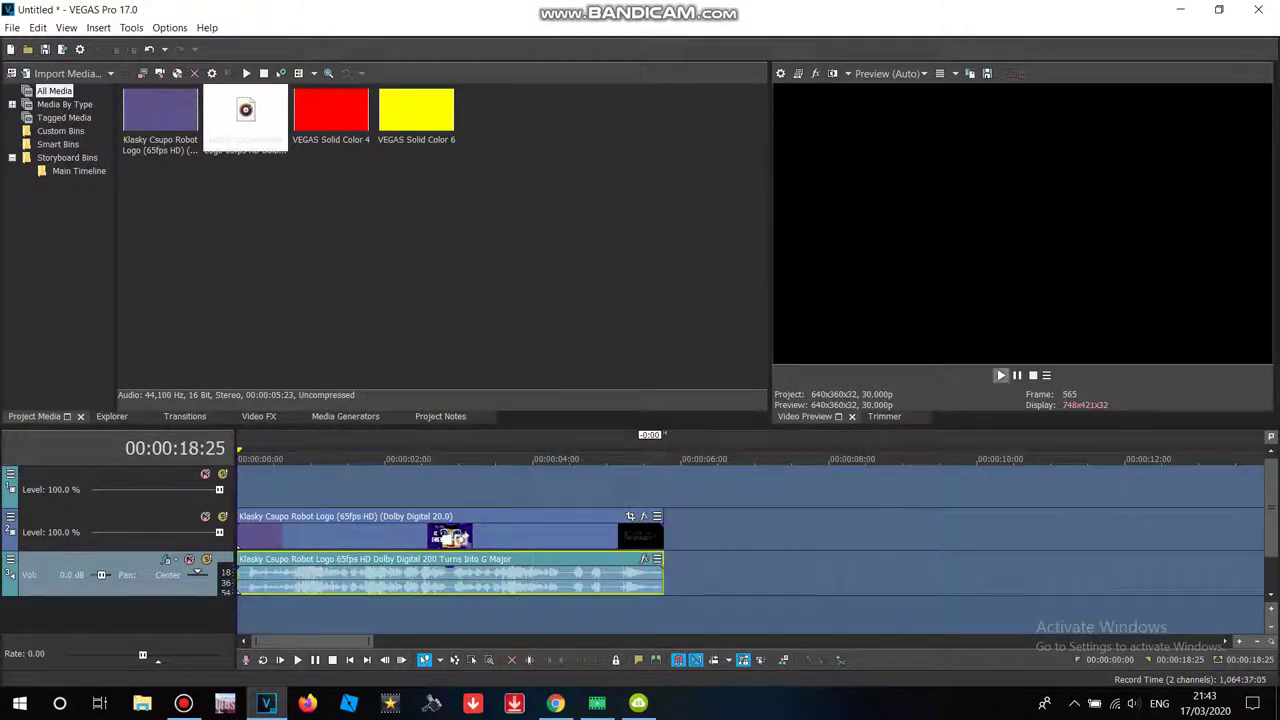
key("space")
left_click_drag(160, 112, 242, 615)
double_click(242, 615)
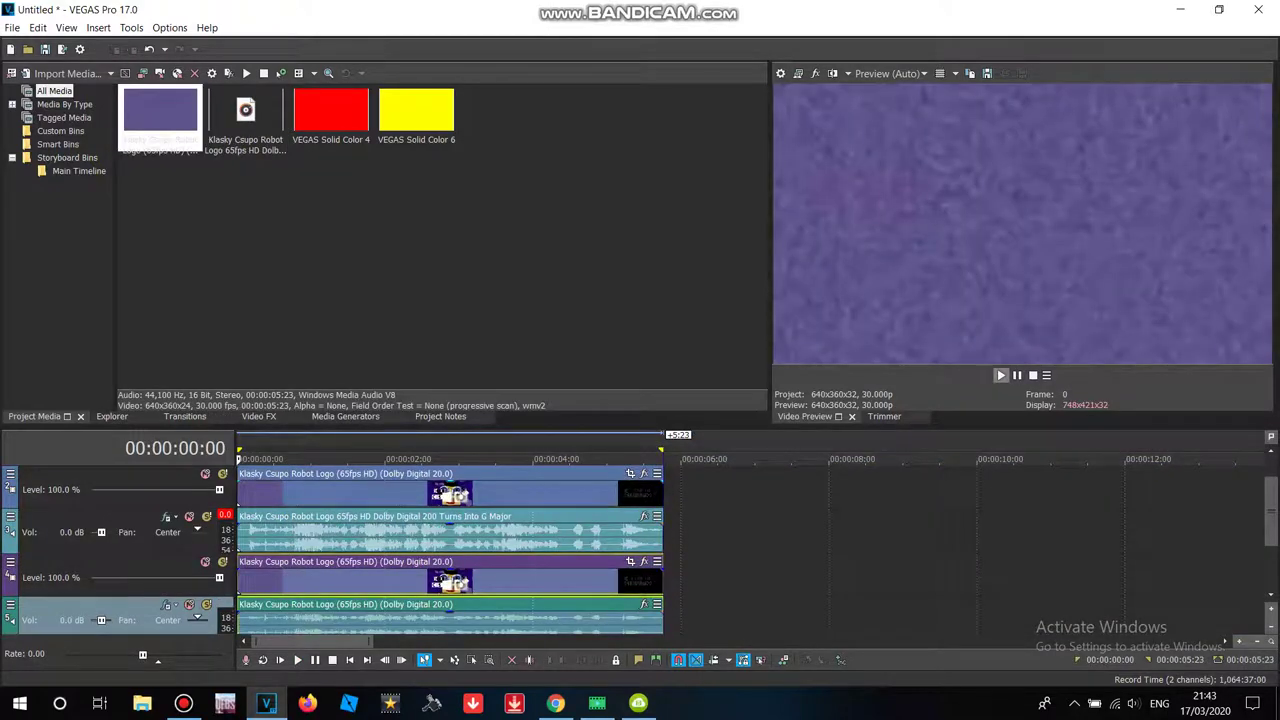
left_click(999, 373)
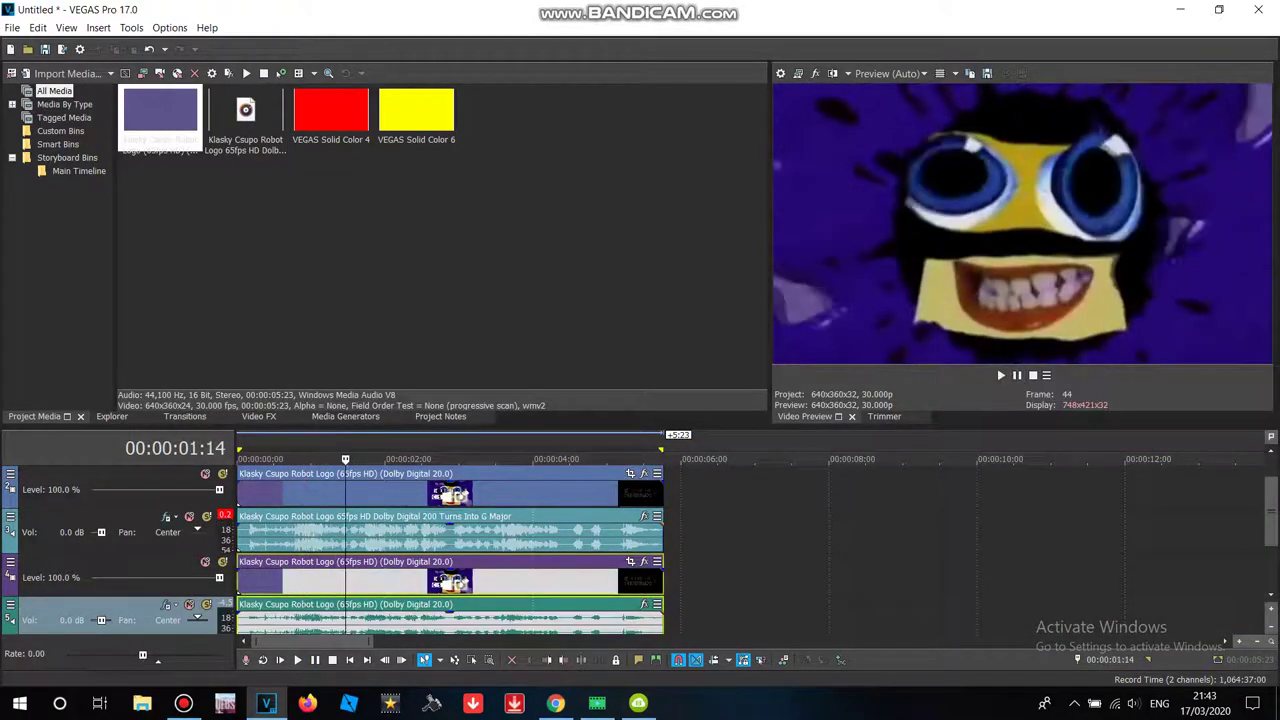
Delete the duplicate logo video track and play the G Major and original audio together
right_click(684, 587)
left_click(743, 449)
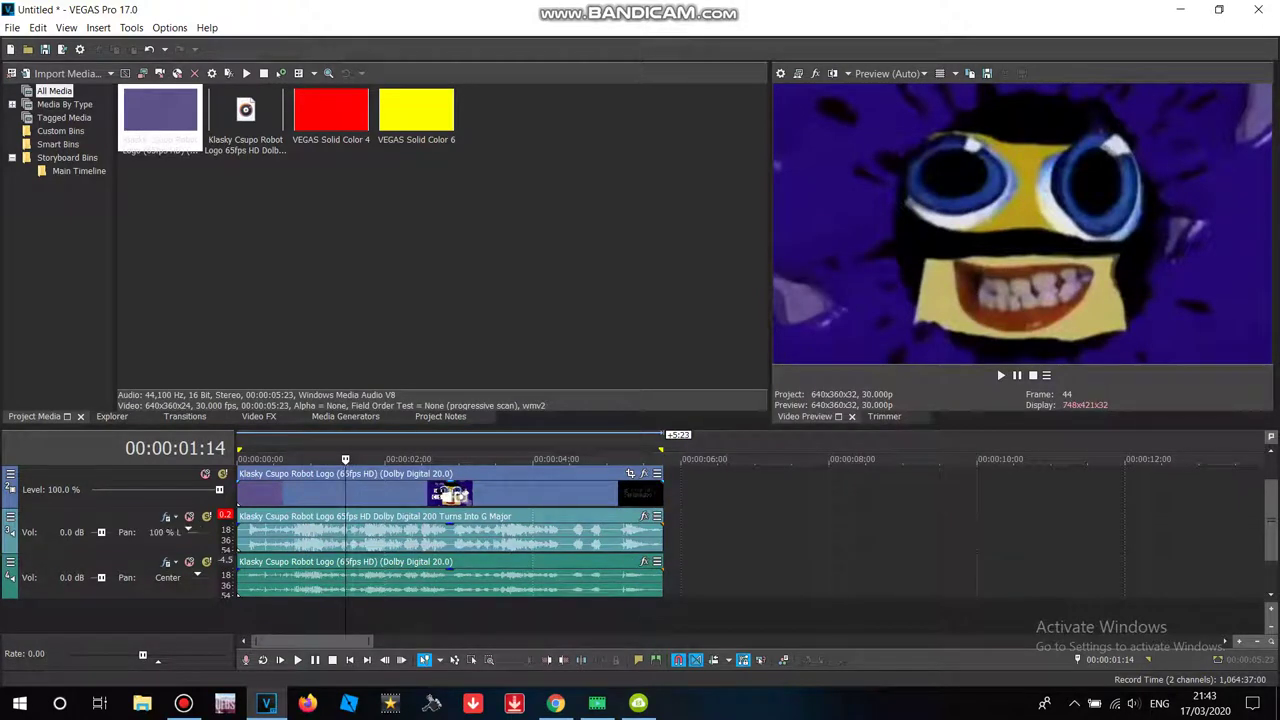
key("space")
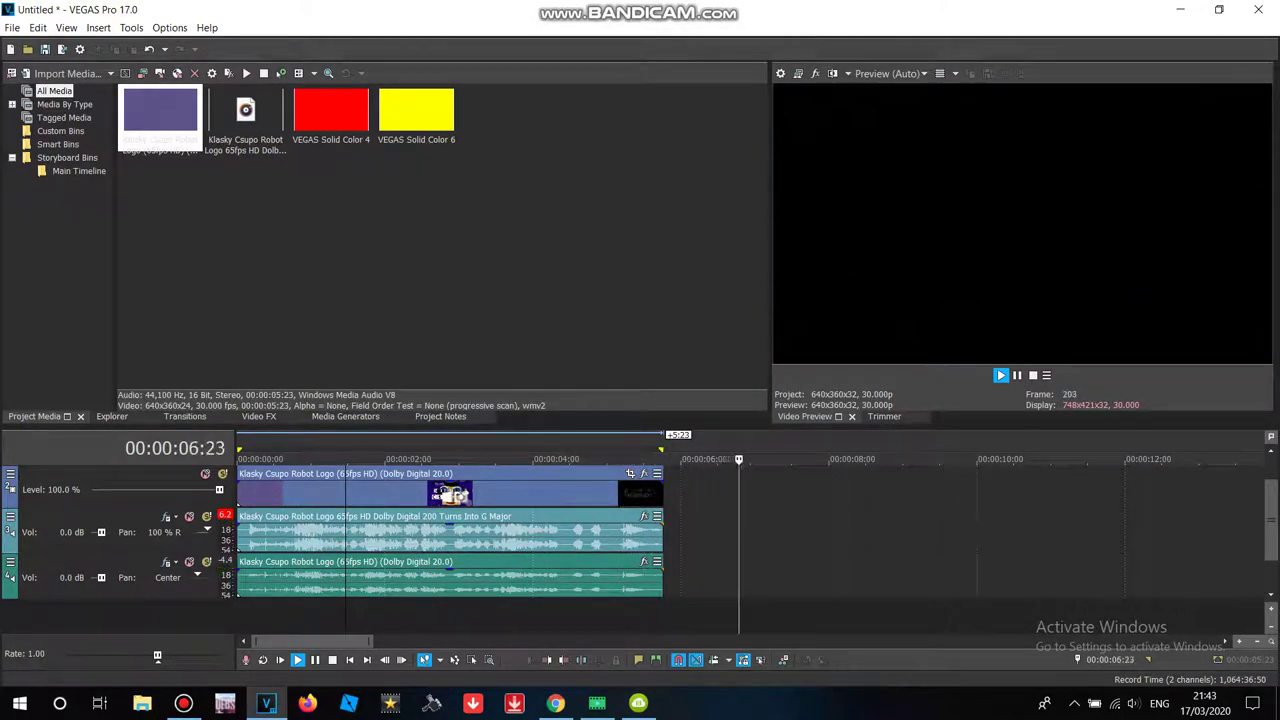
key("Return")
Delete both audio tracks and place the G Major audio back on the timeline directly below the logo video
right_click(690, 587)
left_click(738, 467)
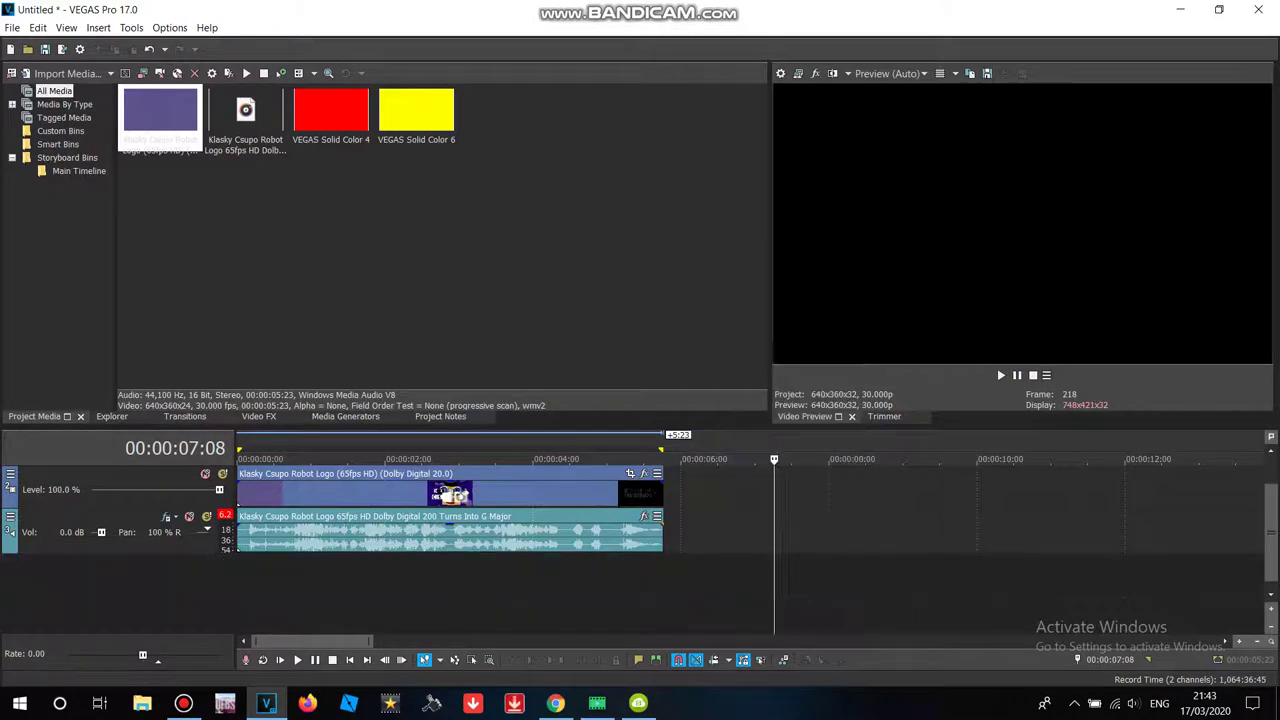
right_click(694, 538)
left_click(738, 420)
left_click_drag(245, 115, 246, 574)
left_click_drag(666, 578, 663, 578)
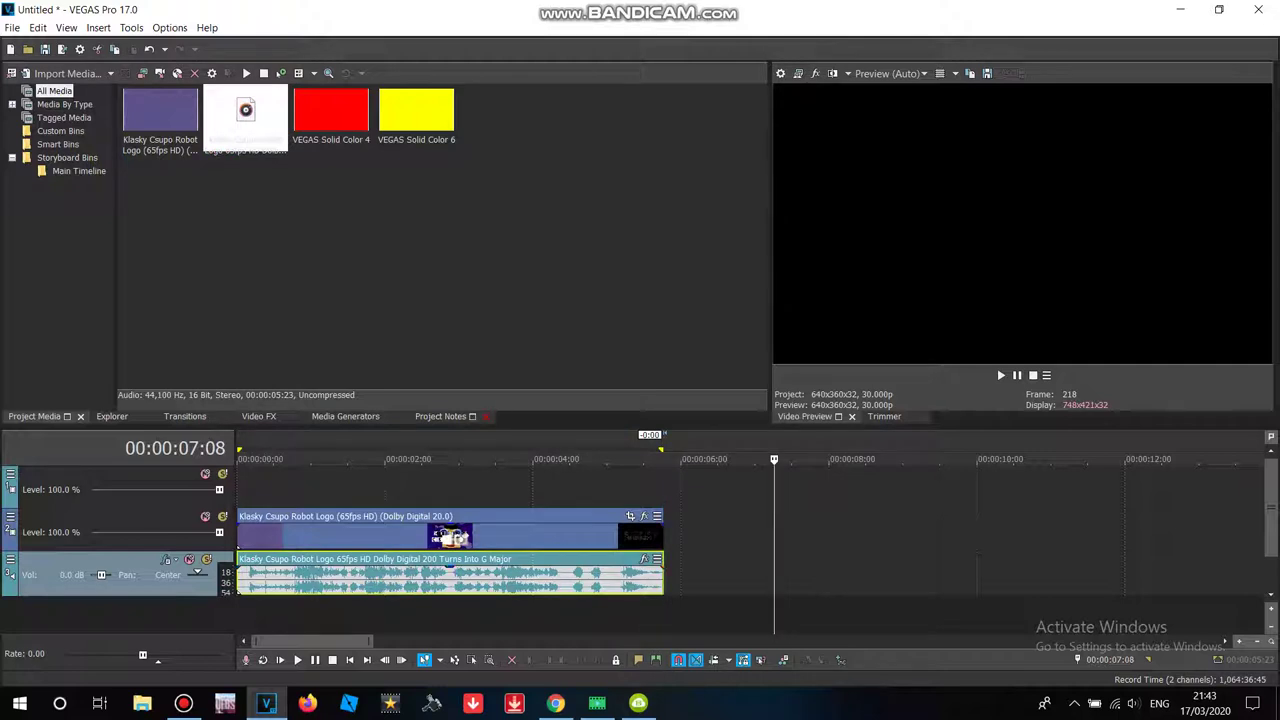
Add a white Solid Color generated media event at the start of the empty track above the logo video
left_click(377, 459)
left_click(345, 416)
left_click_drag(156, 112, 242, 487)
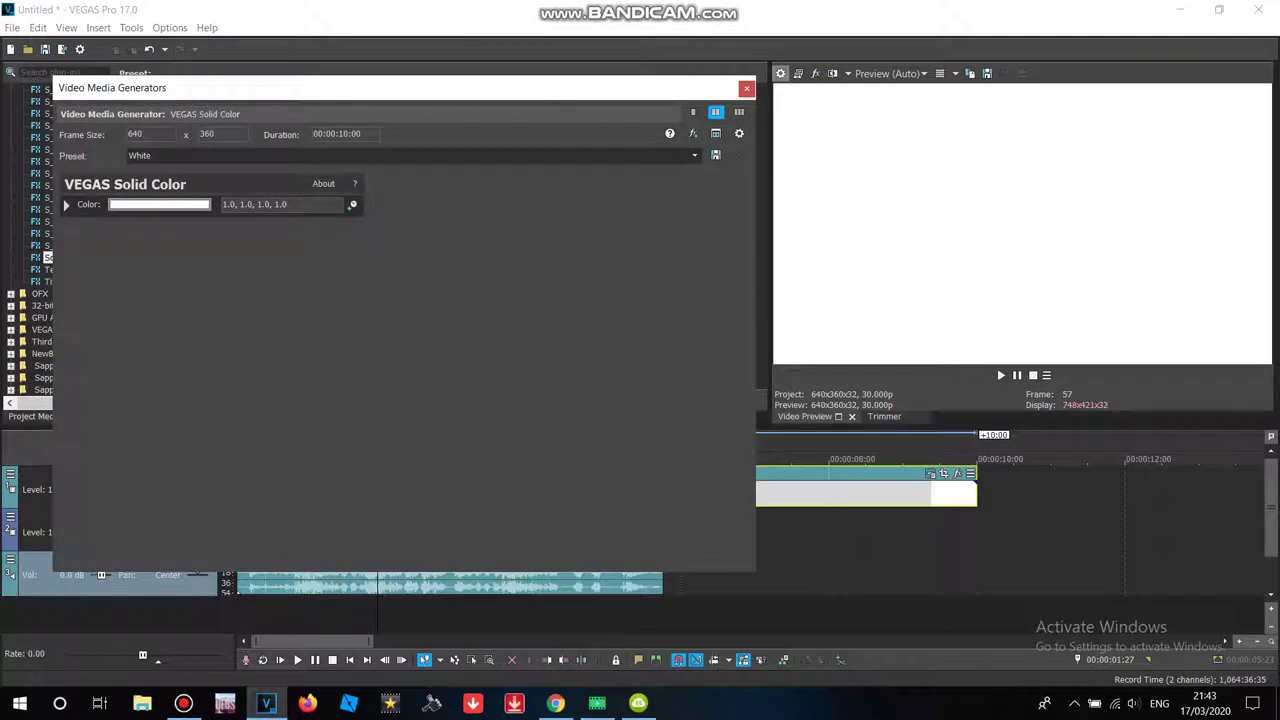
left_click(747, 89)
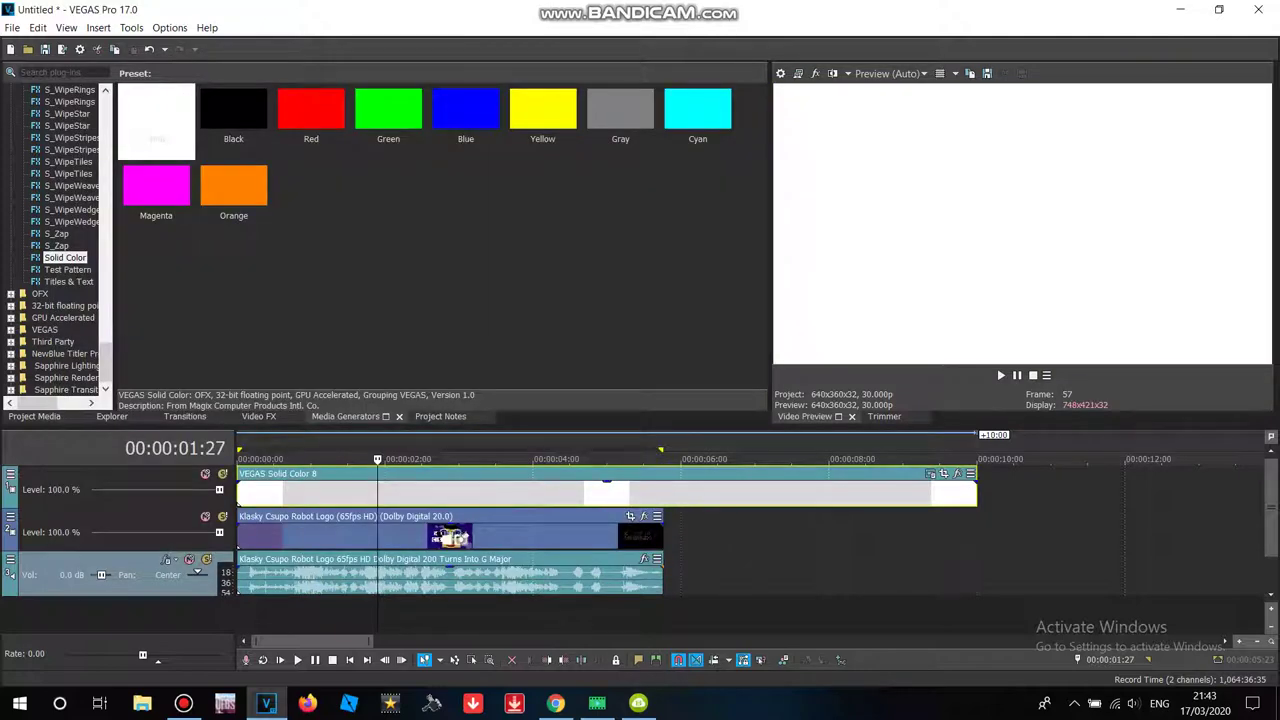
Change the white track's compositing mode to invert the logo video's colours, and trim the white event to the logo clip's end
right_click(10, 485)
mouse_move(60, 572)
left_click(235, 574)
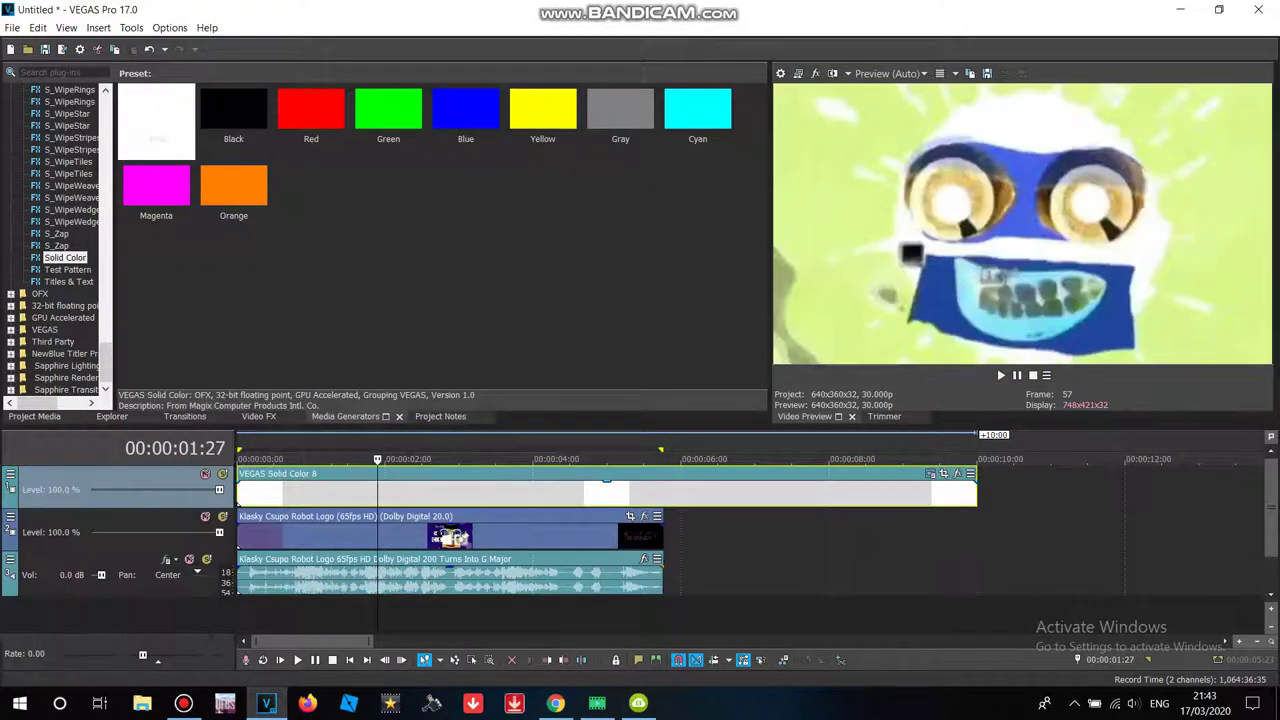
left_click_drag(977, 490, 662, 490)
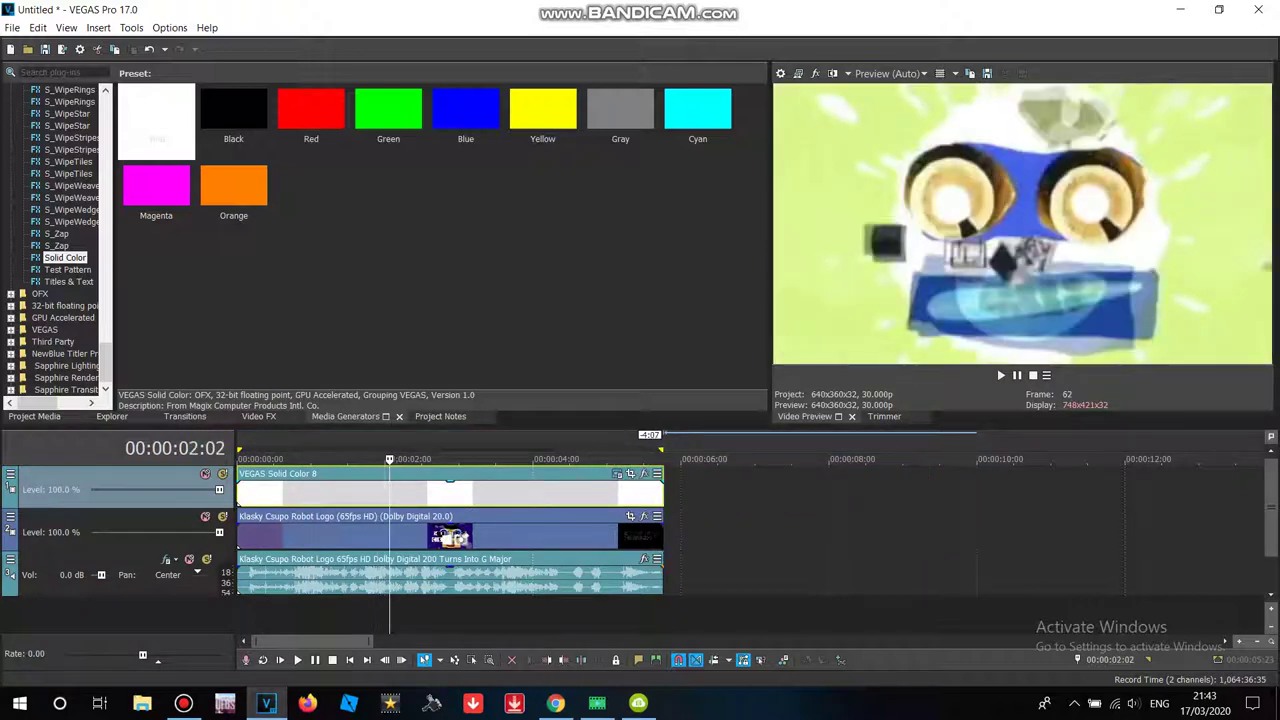
Extend the white event's fade-in across its full length, 00:00:05:23, and play the result from the start
left_click_drag(450, 481, 662, 484)
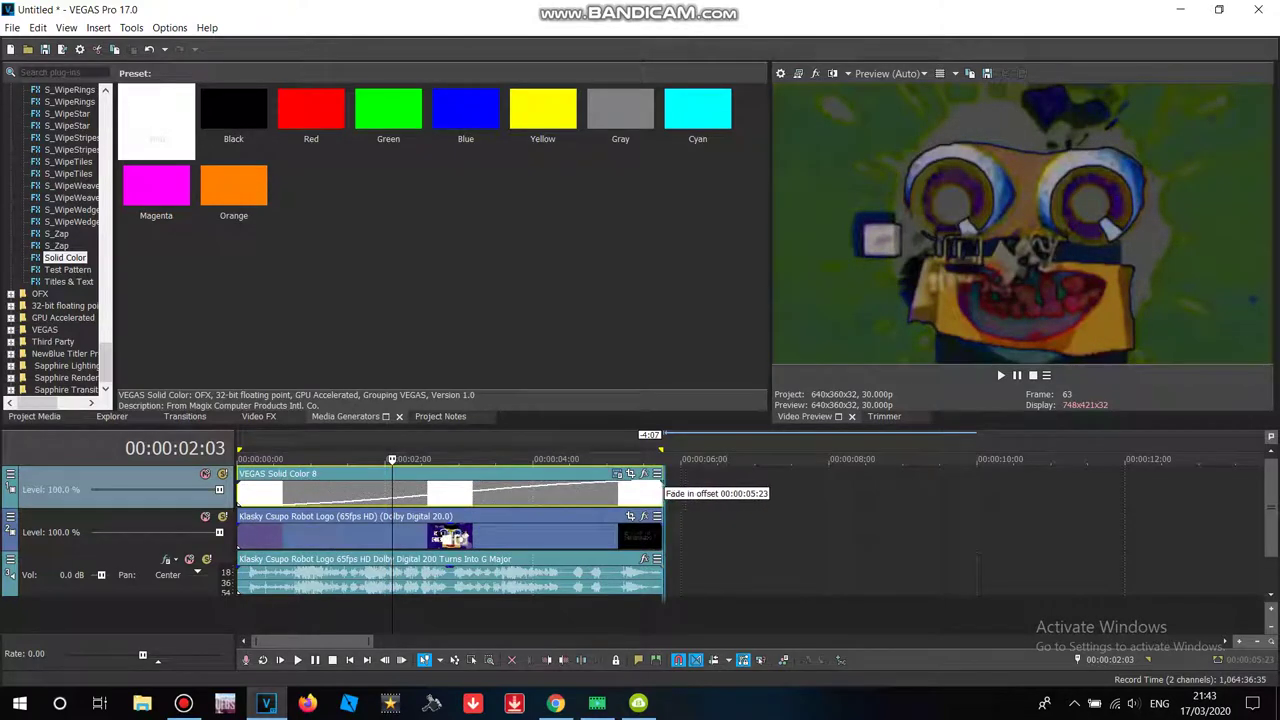
double_click(545, 494)
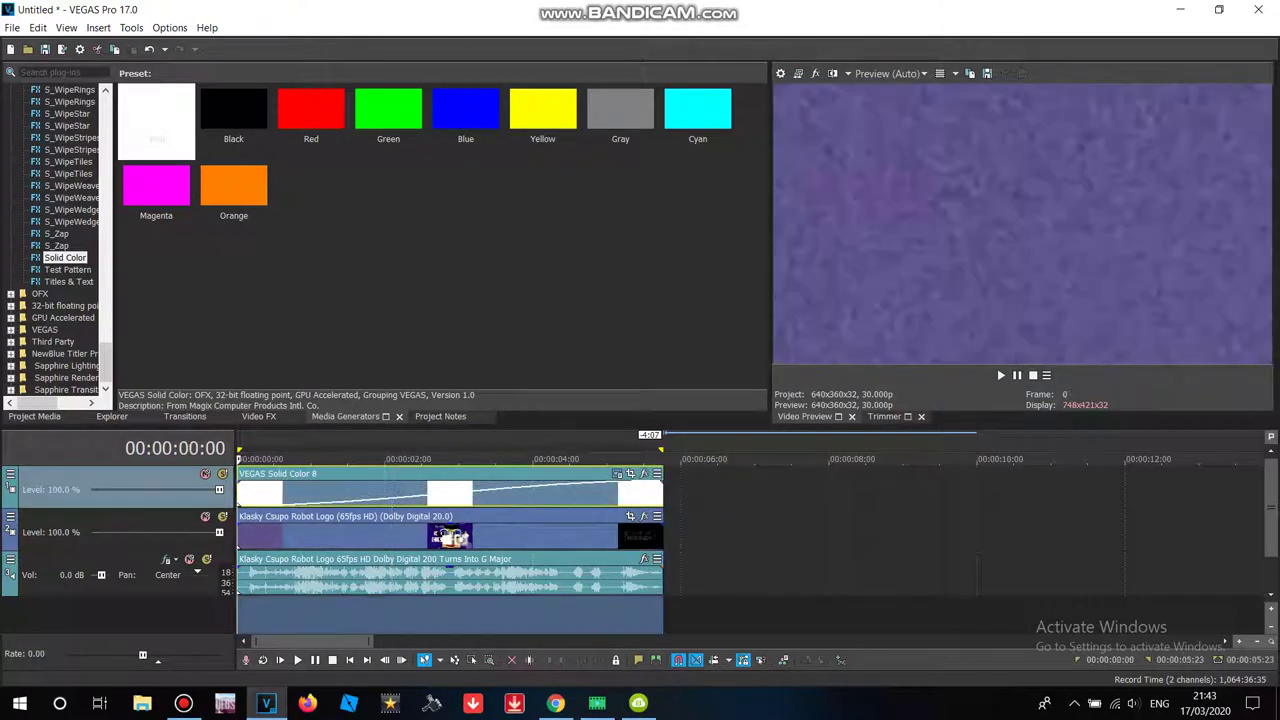
key("space")
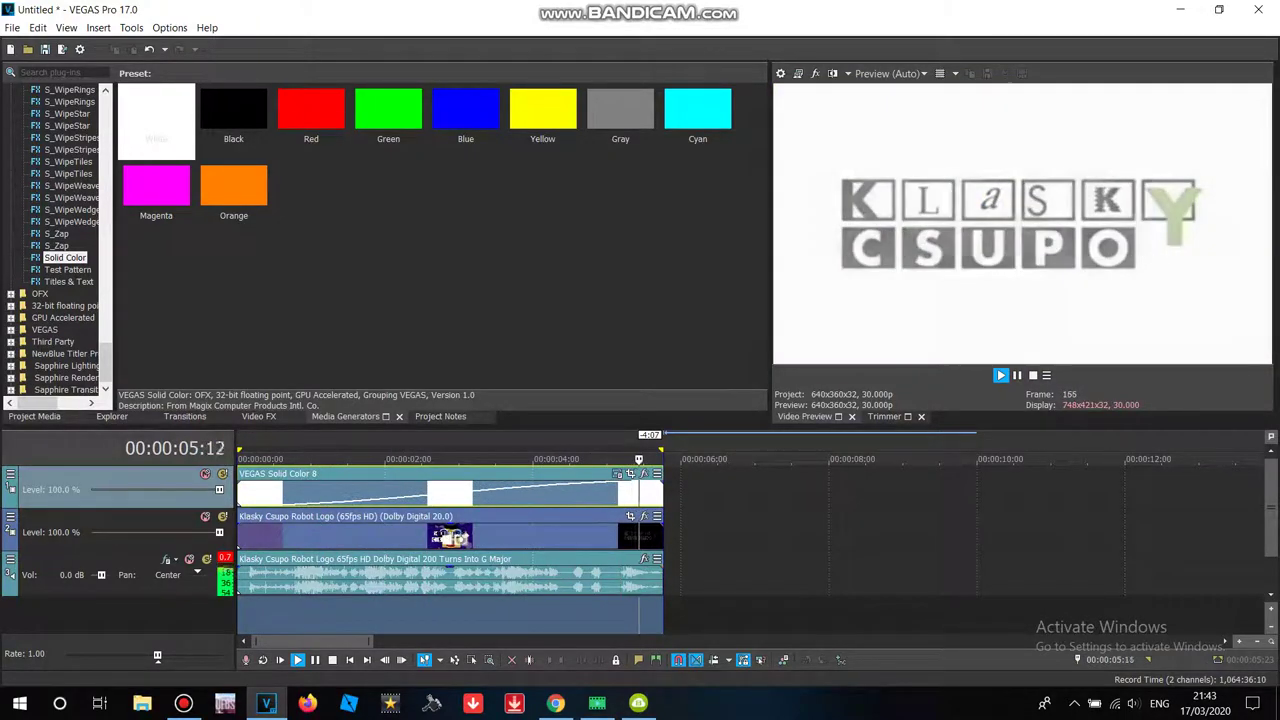
left_click(183, 703)
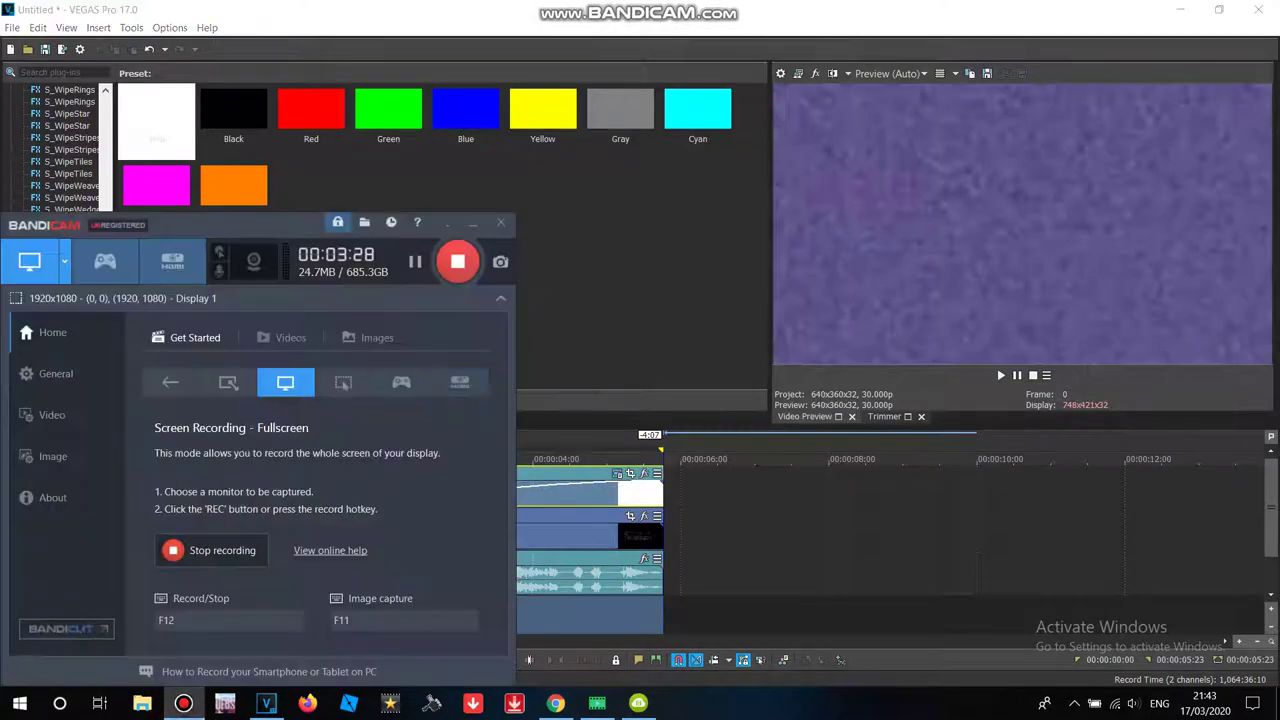